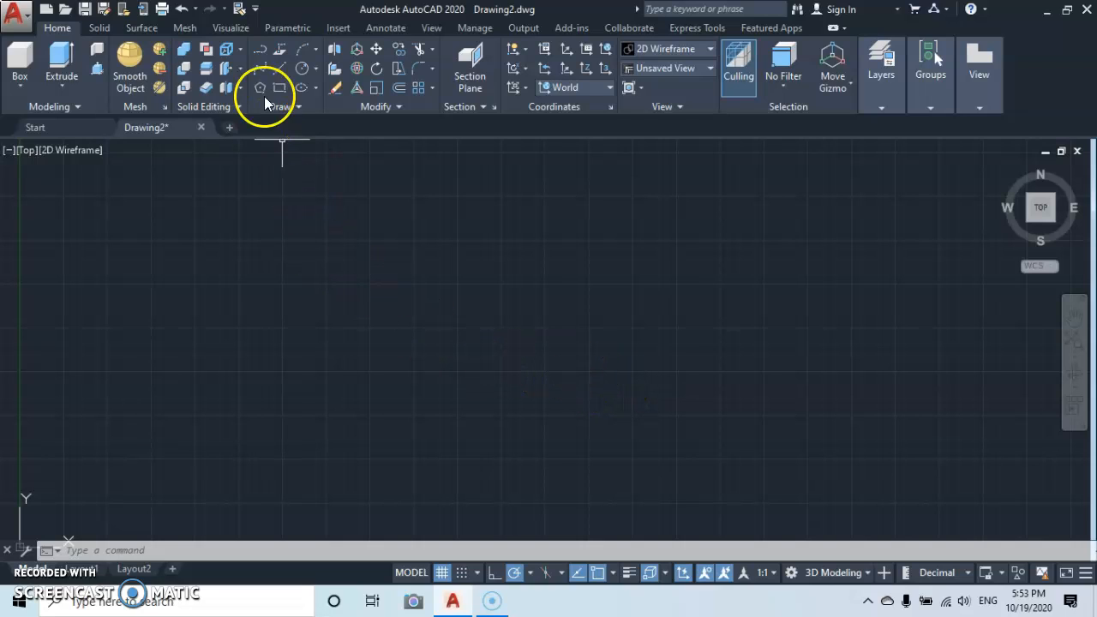
- Draw a vertical line 10 units long, running downward from a start point in the upper part of the drawing
left_click(279, 68)
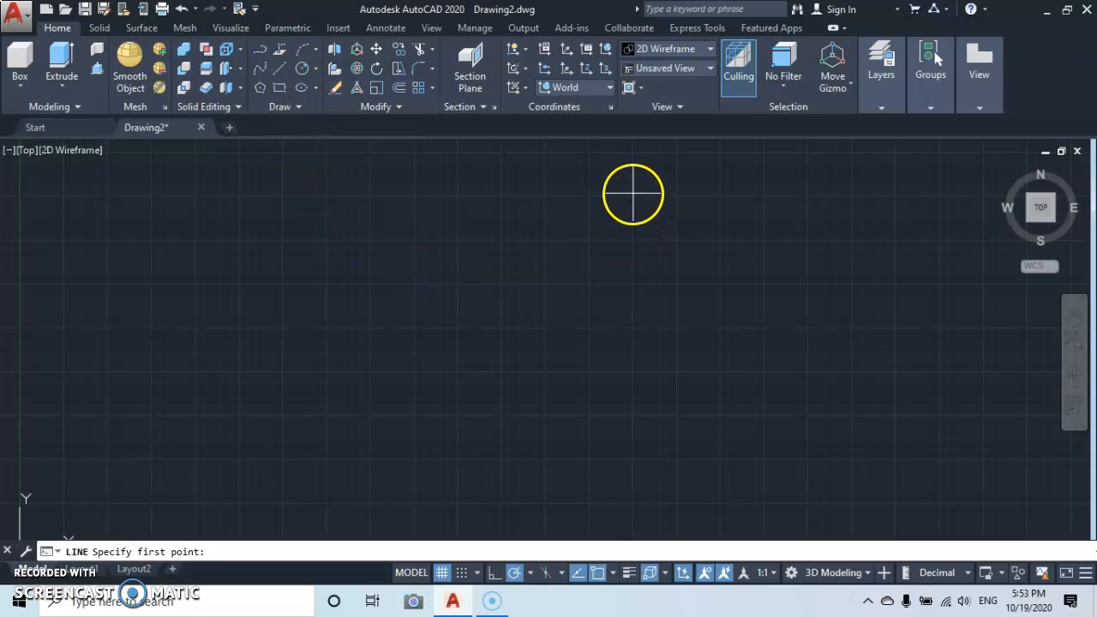
left_click(677, 196)
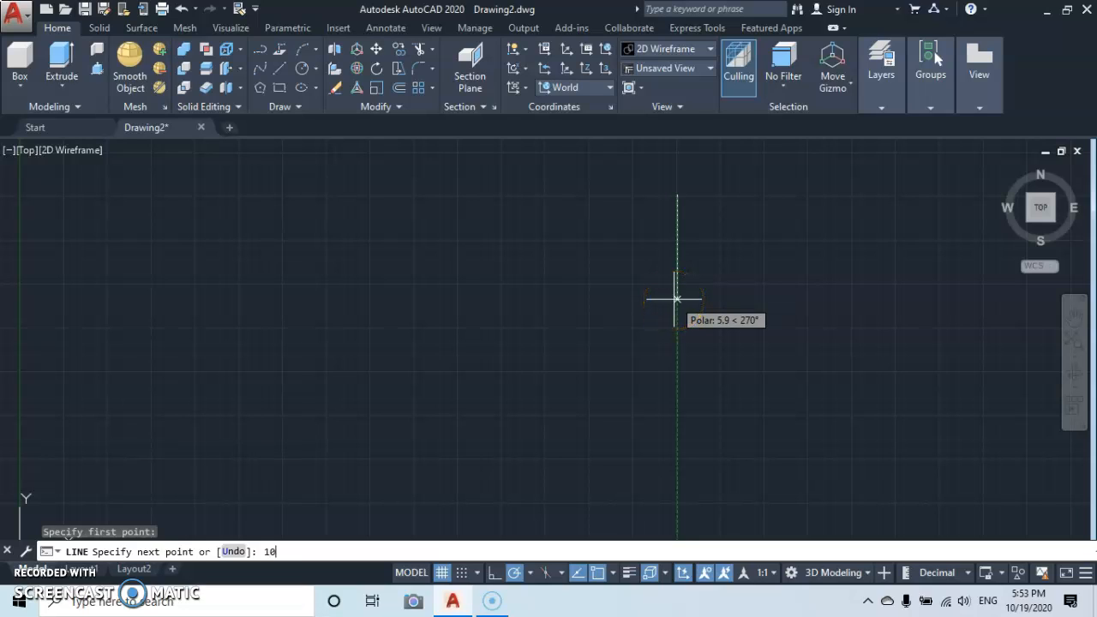
key("Return")
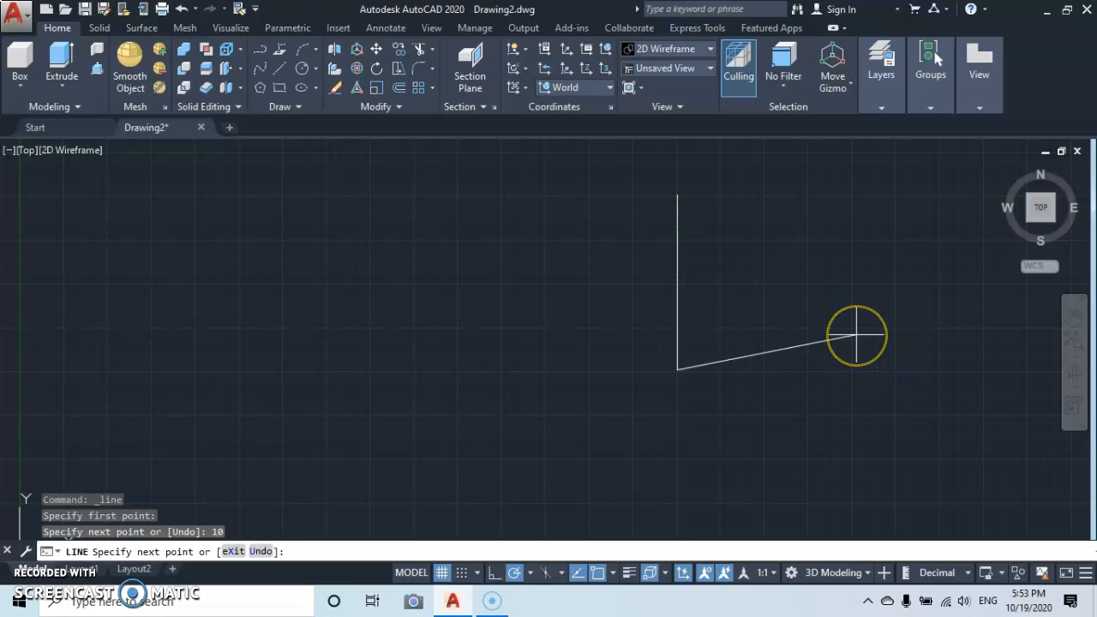
key("Escape")
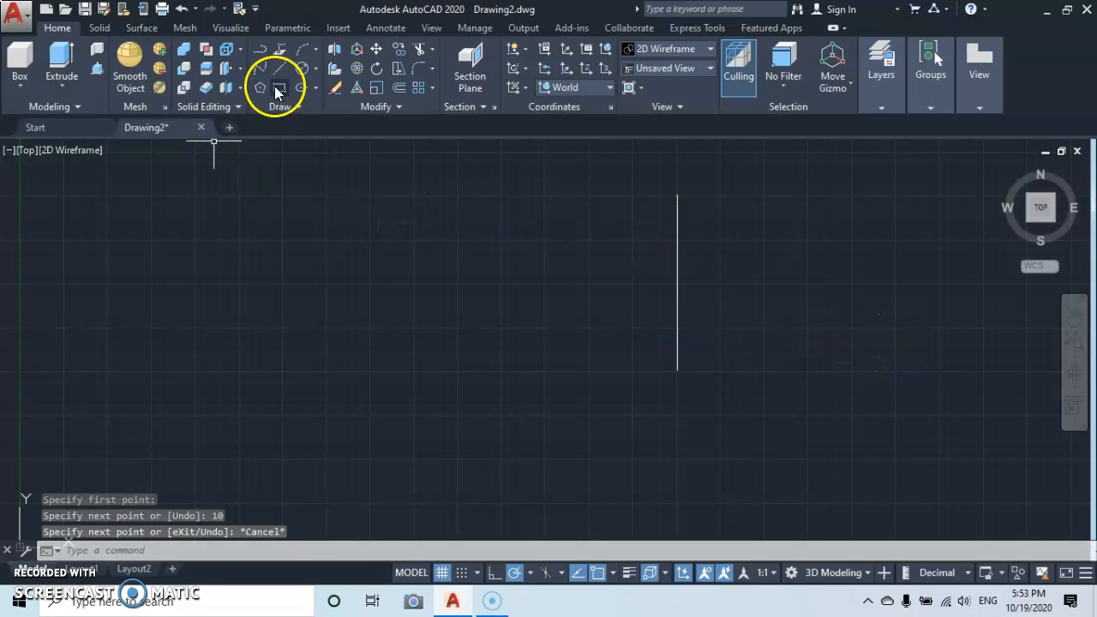
- Draw a circle with a diameter of 5 units, centred on the lower endpoint of the vertical line
left_click(300, 69)
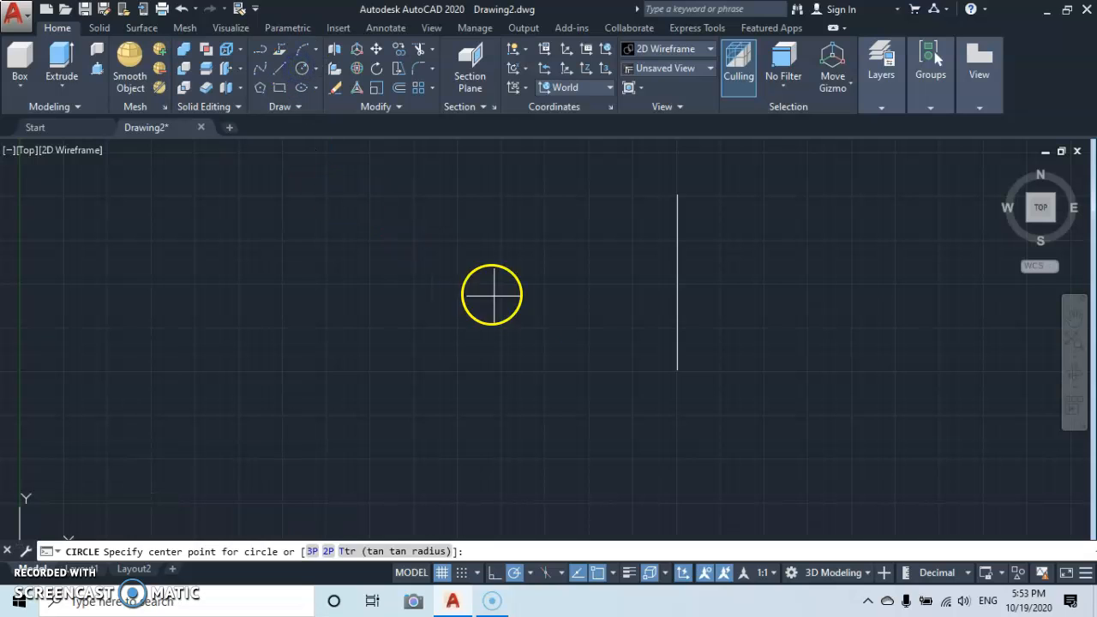
left_click(678, 370)
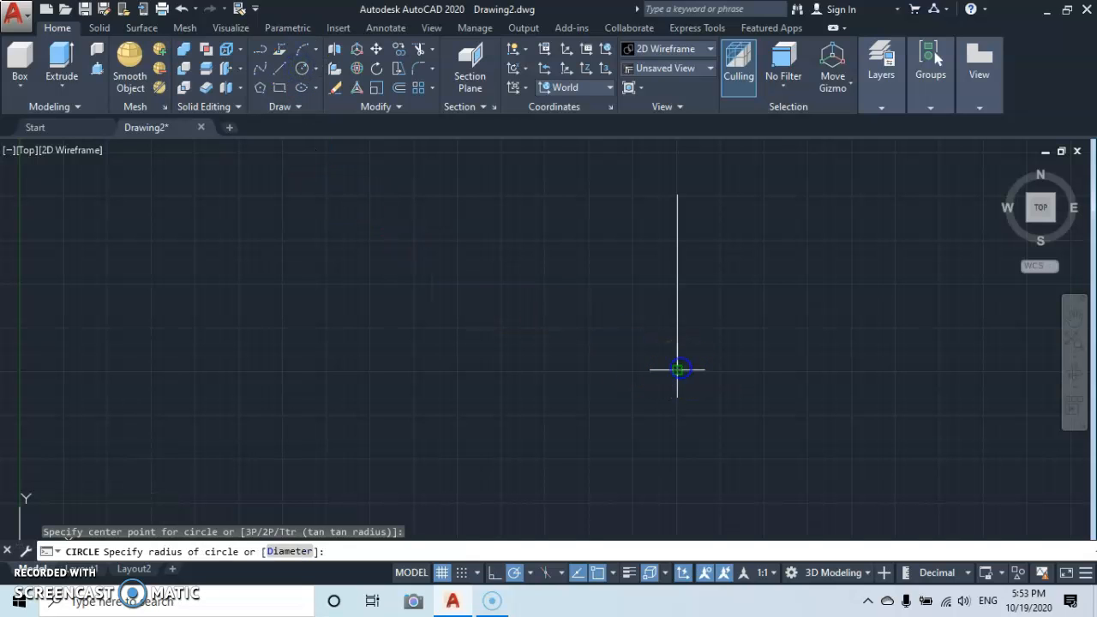
left_click(293, 552)
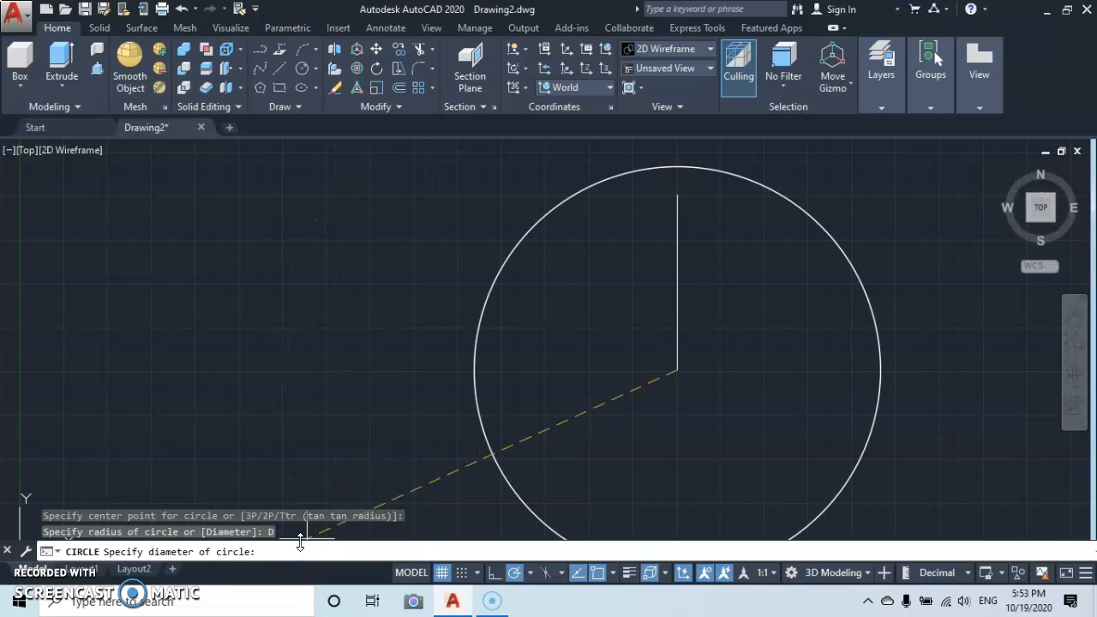
type("5")
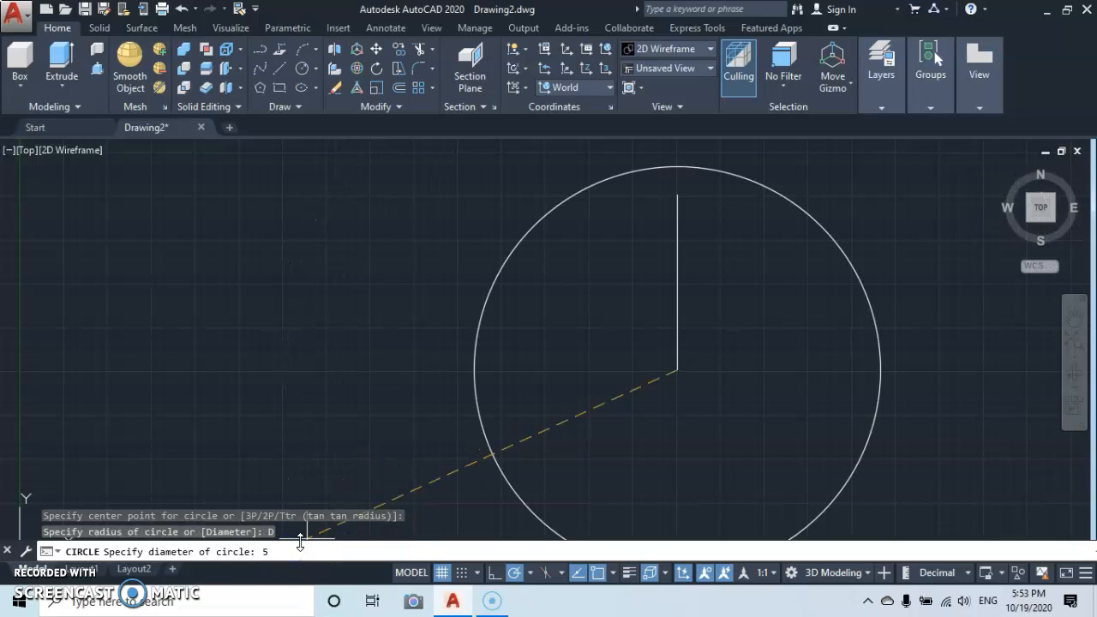
key("Return")
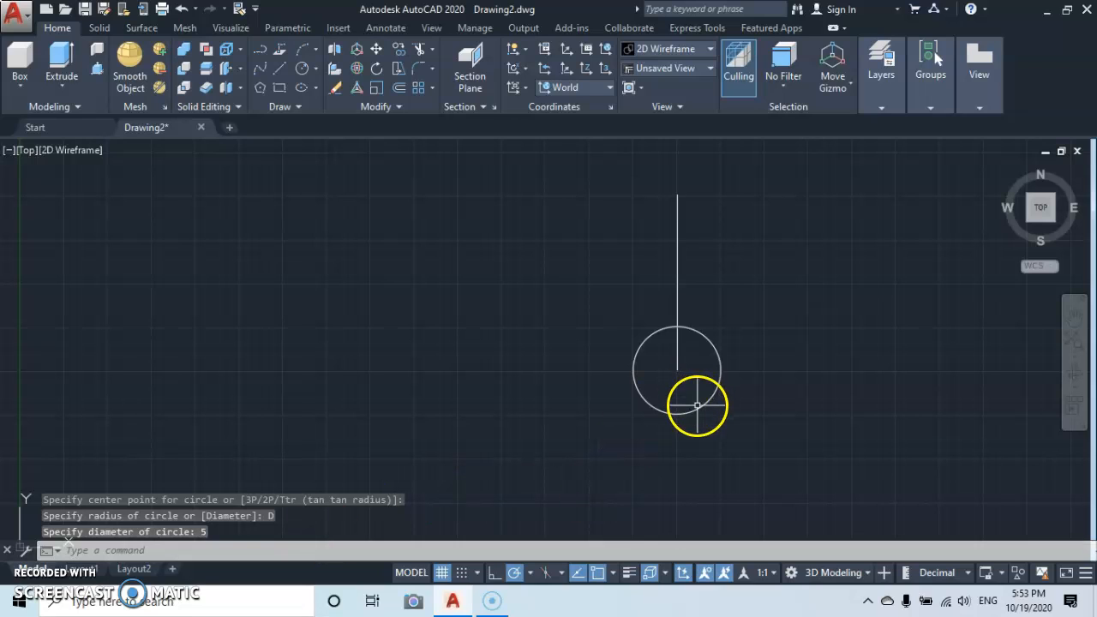
- Move the circle by its right quadrant point onto the lower endpoint of the vertical line
left_click(696, 411)
right_click(820, 421)
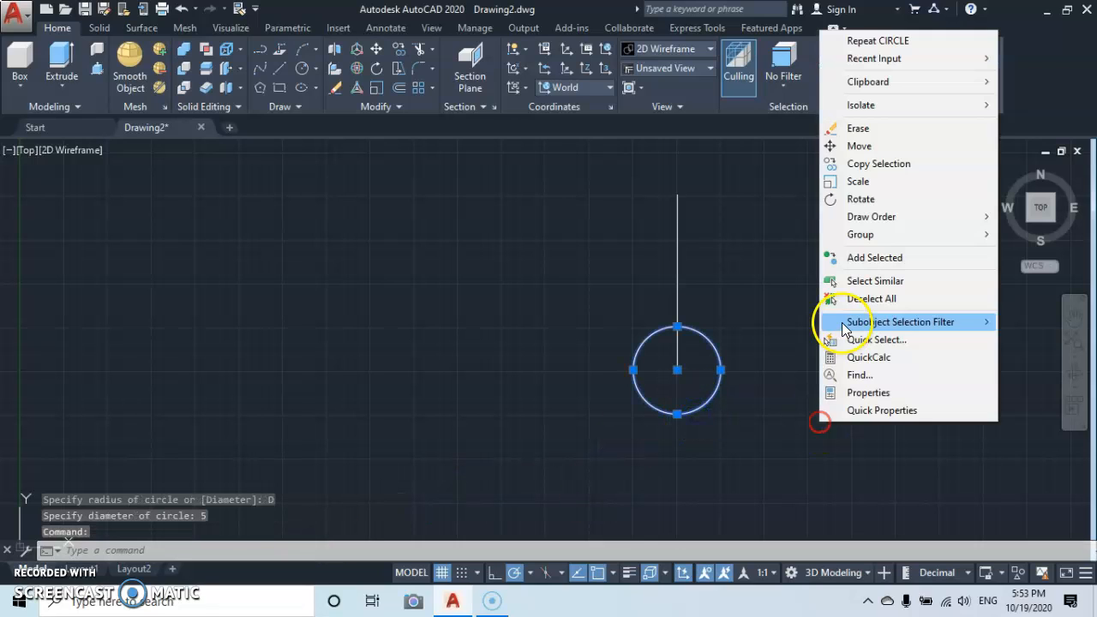
left_click(870, 150)
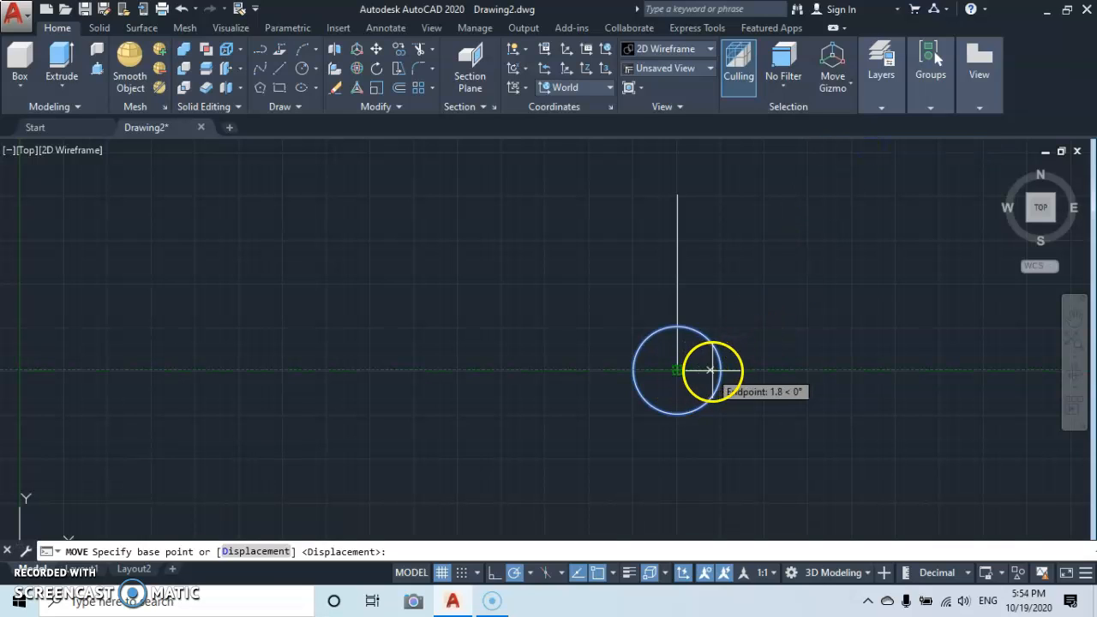
left_click(721, 369)
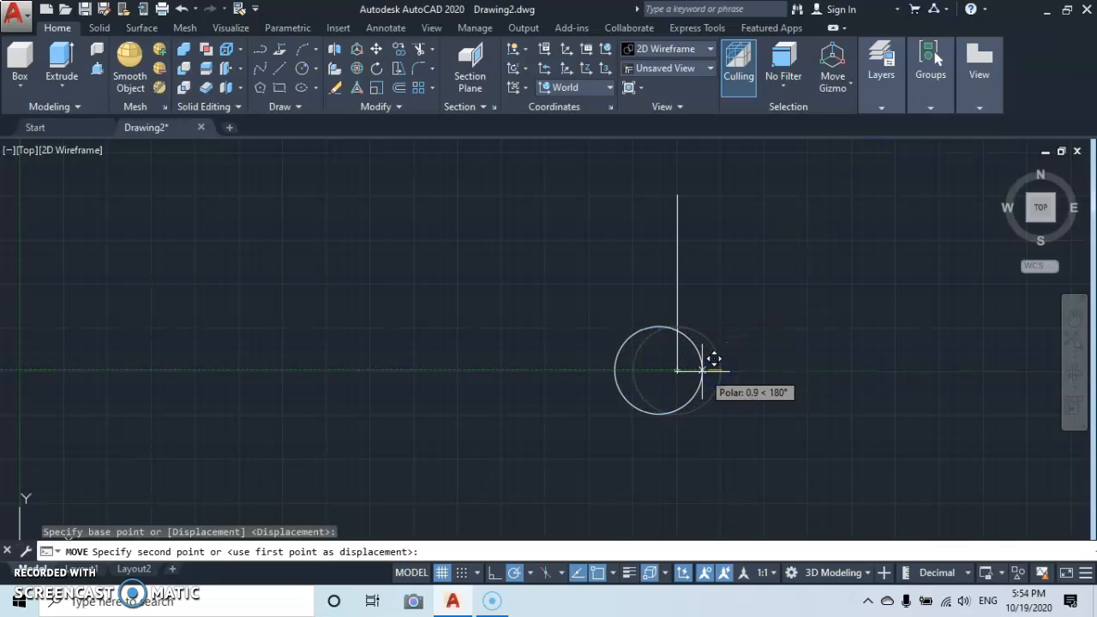
left_click(679, 370)
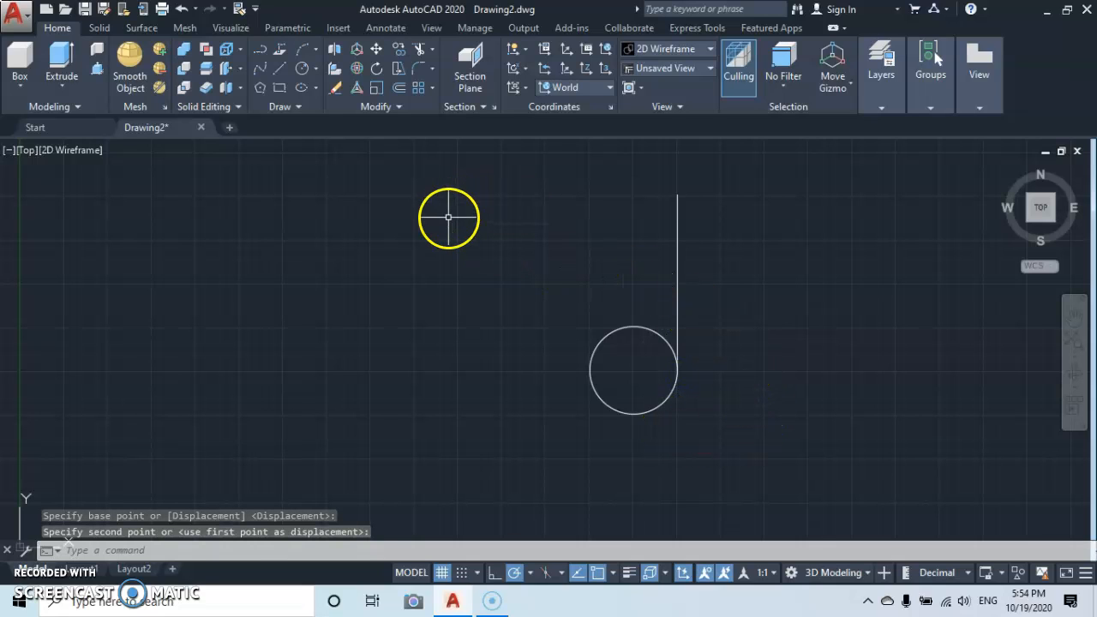
- Copy the vertical line from its upper endpoint to the bottom quadrant point of the circle
left_click(676, 215)
right_click(772, 383)
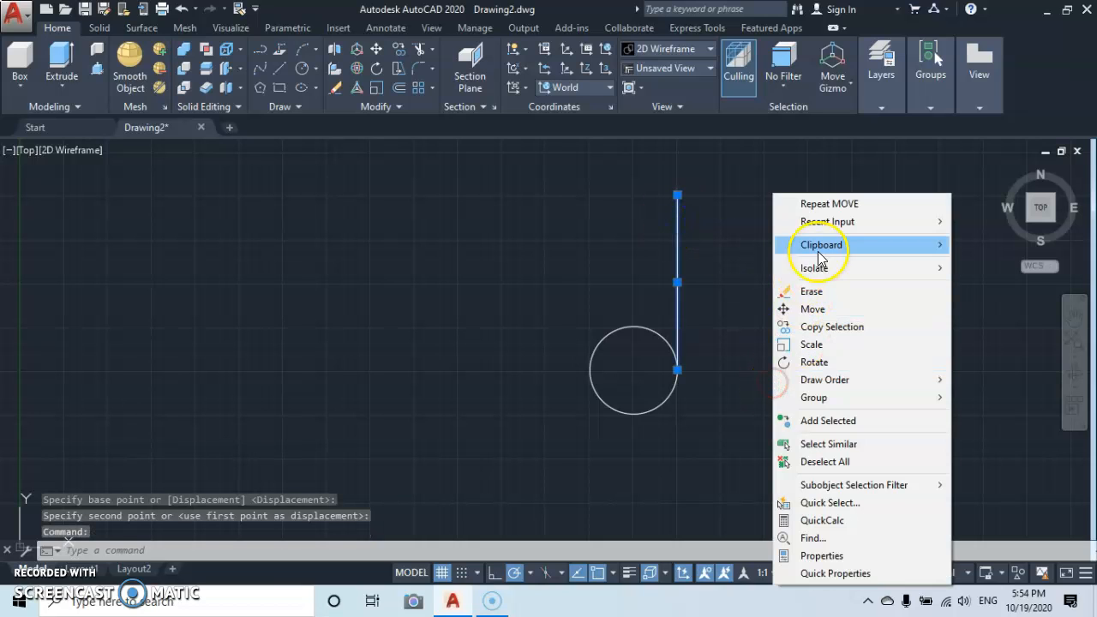
left_click(806, 328)
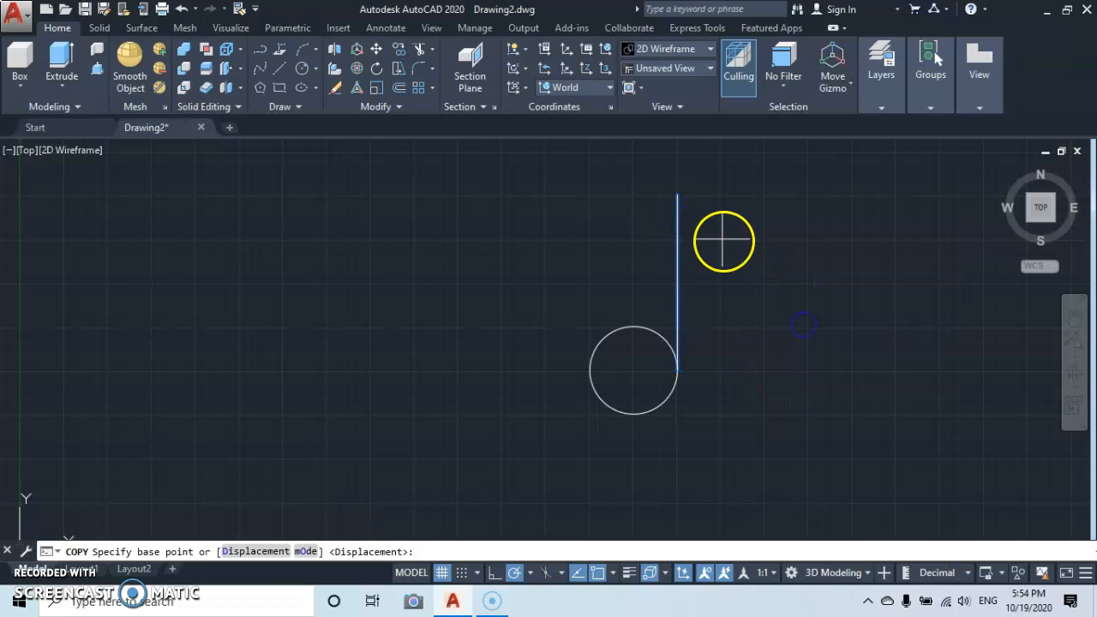
left_click(677, 195)
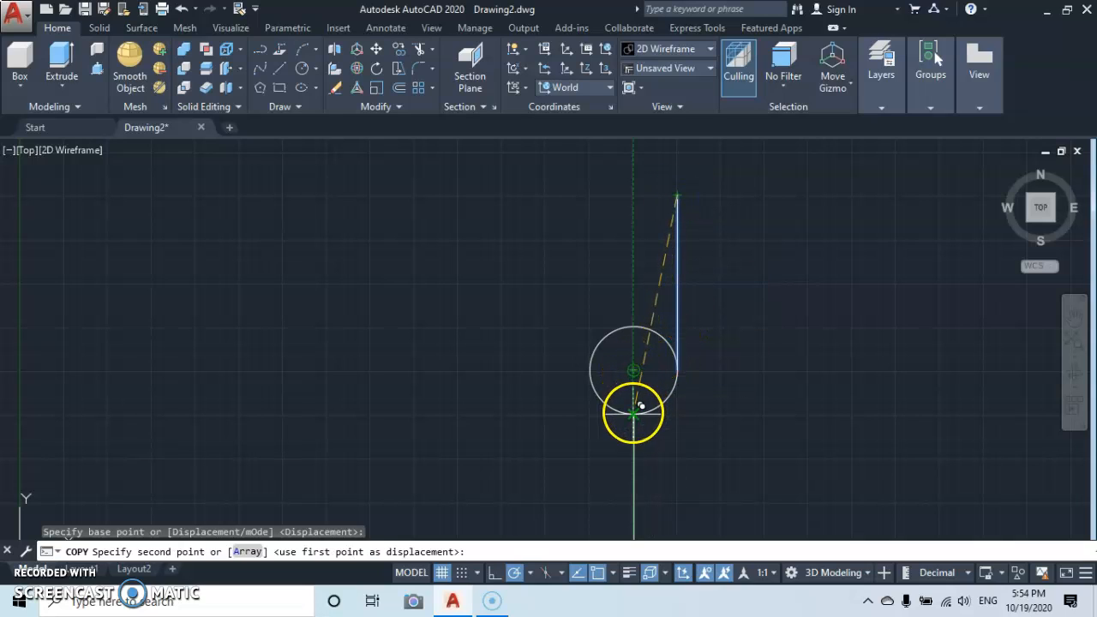
left_click(633, 414)
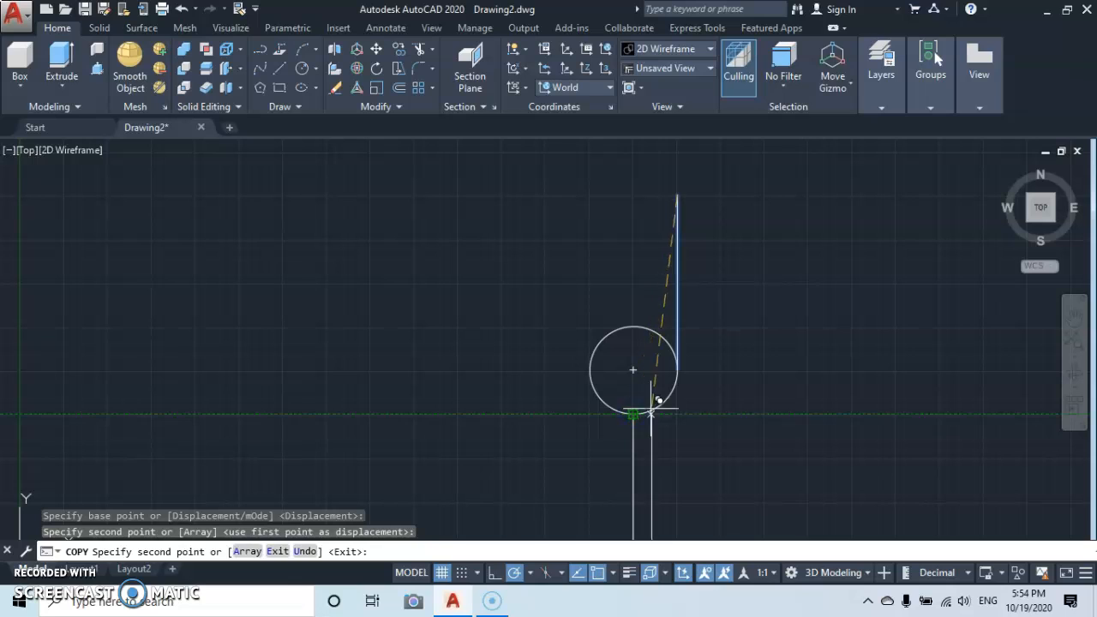
key("Escape")
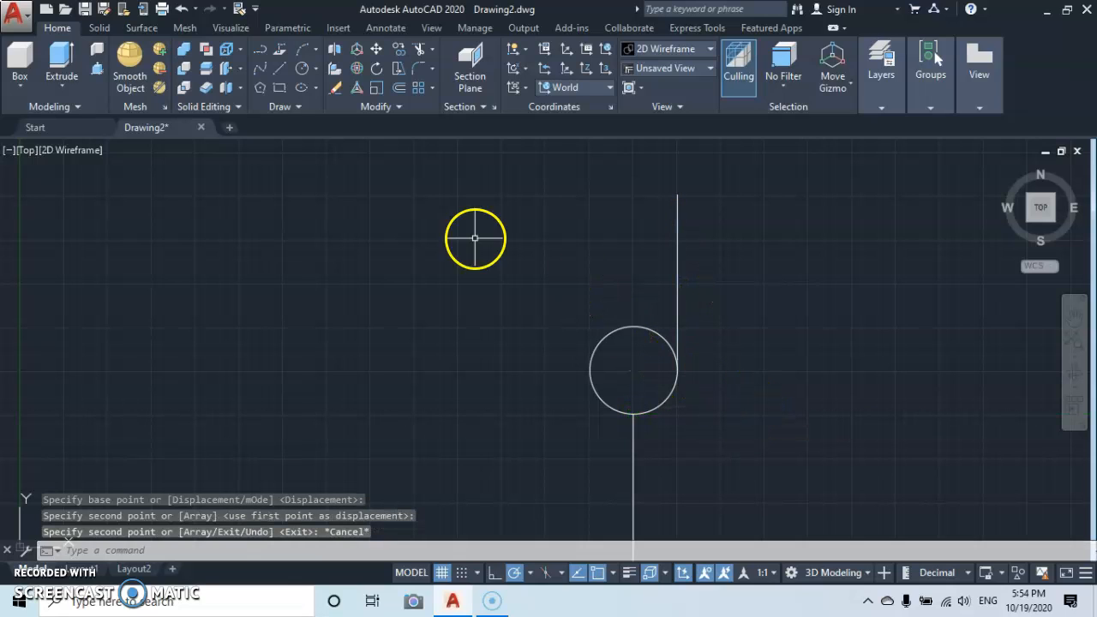
- Trim the circle between the two lines, keeping only the lower-right quarter arc that connects them
left_click(412, 51)
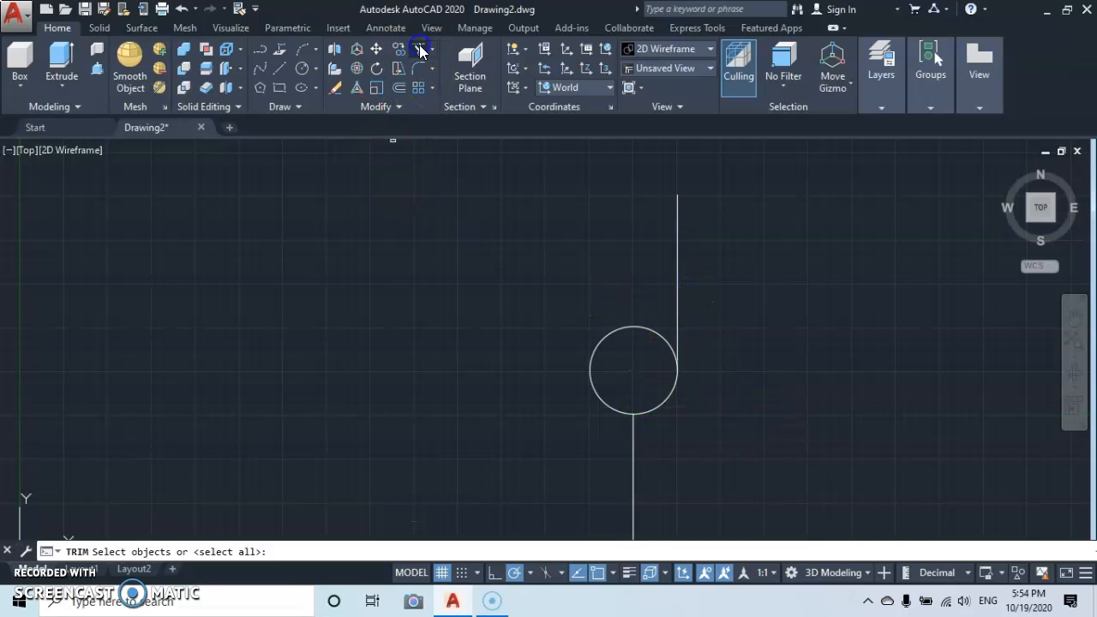
right_click(463, 284)
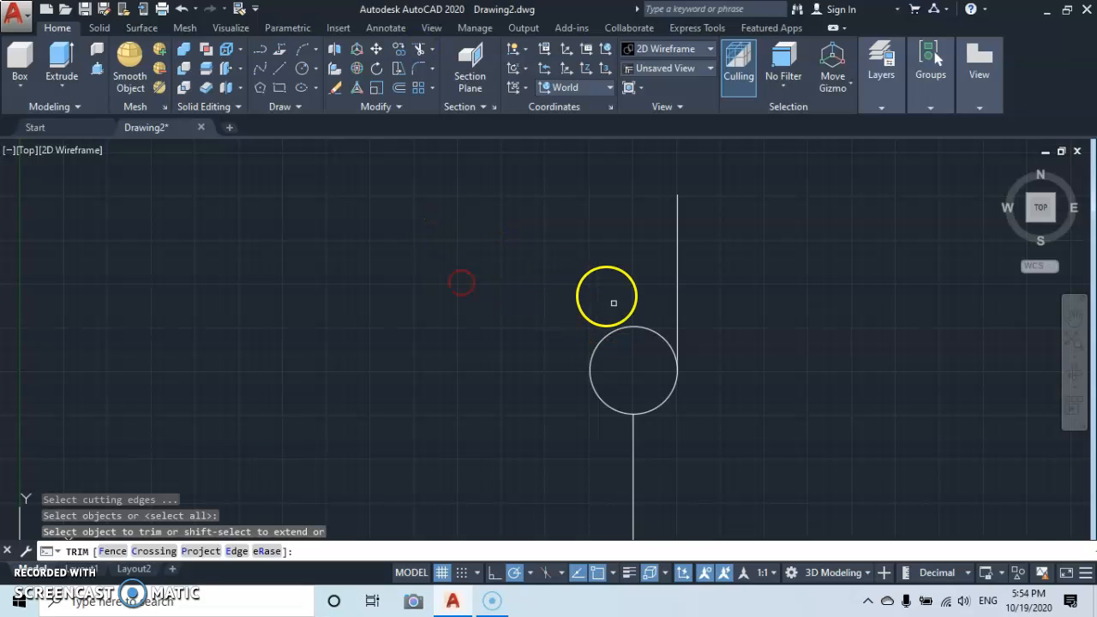
left_click(618, 330)
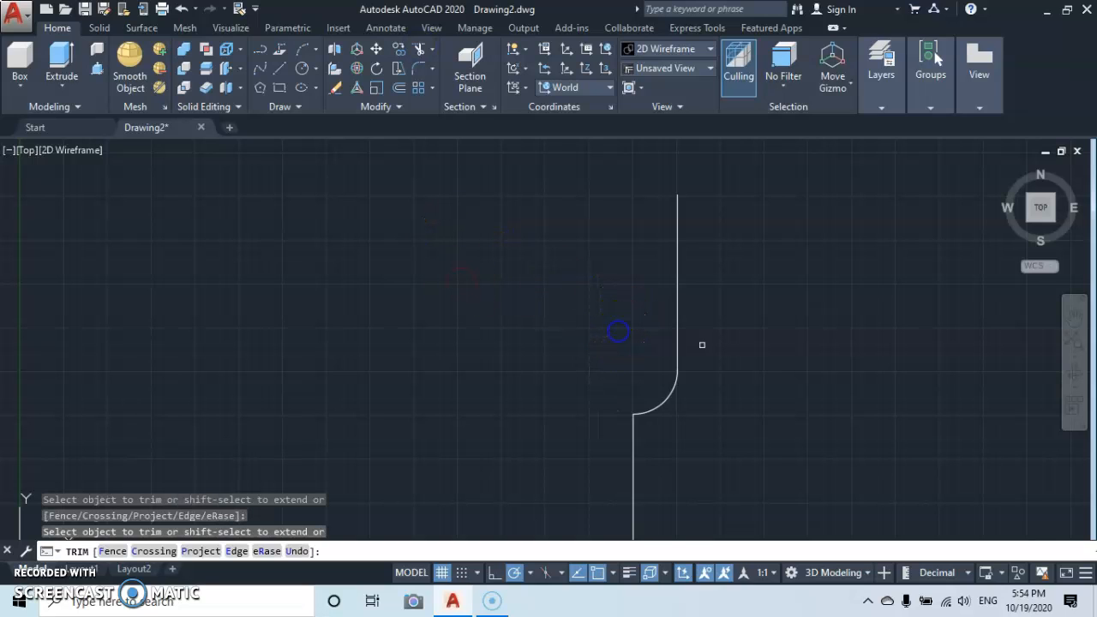
scroll(742, 364, "down", 2)
middle_click_drag(725, 350, 605, 294)
scroll(605, 294, "up", 2)
key("Escape")
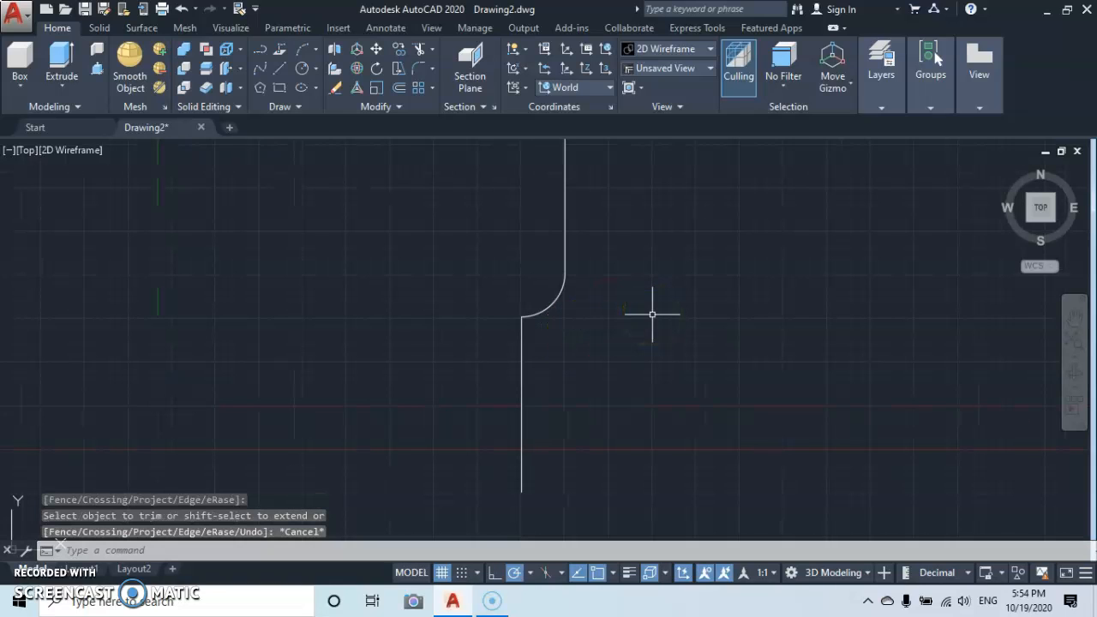
- With polar tracking at 5° increments, draw a 3-unit line at 355° from the lower line's bottom end, continuing with a 3.5-unit line at 180°
left_click(276, 68)
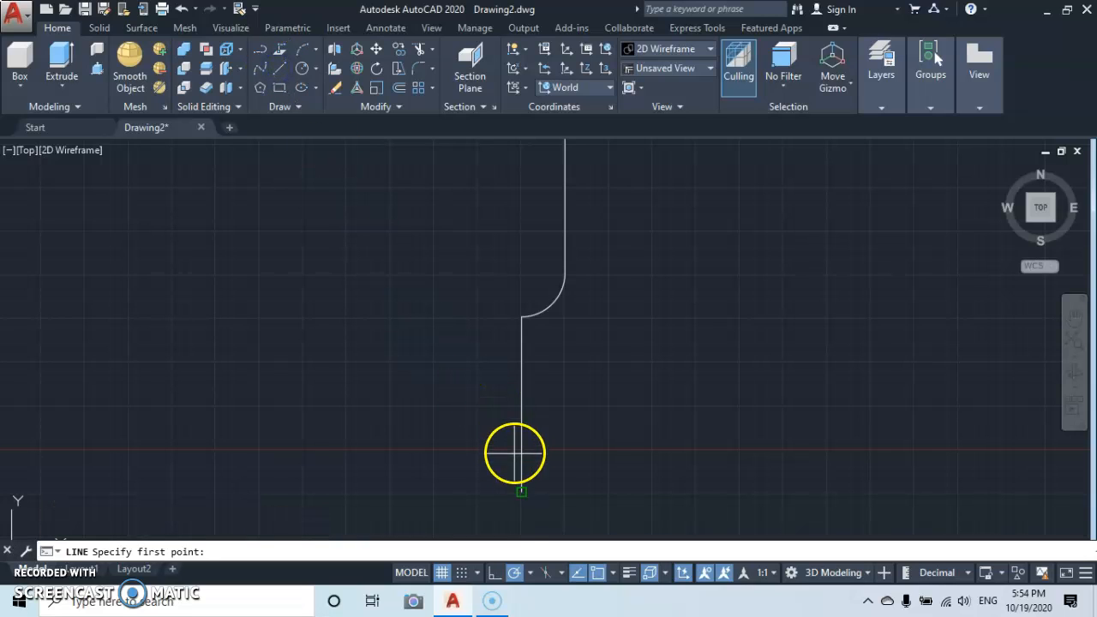
left_click(531, 572)
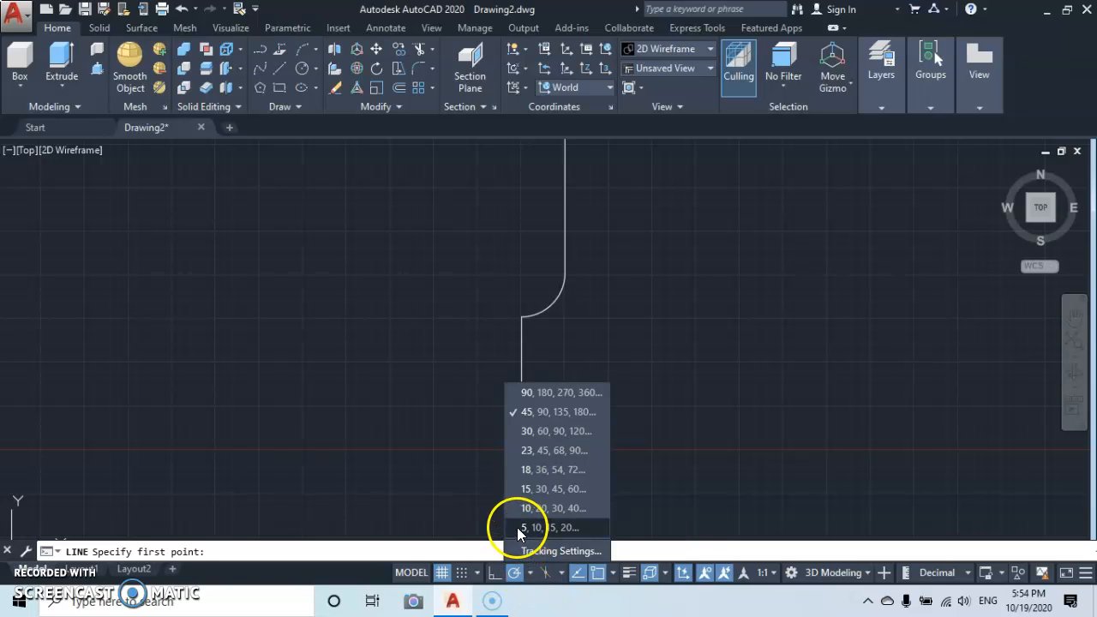
left_click(520, 528)
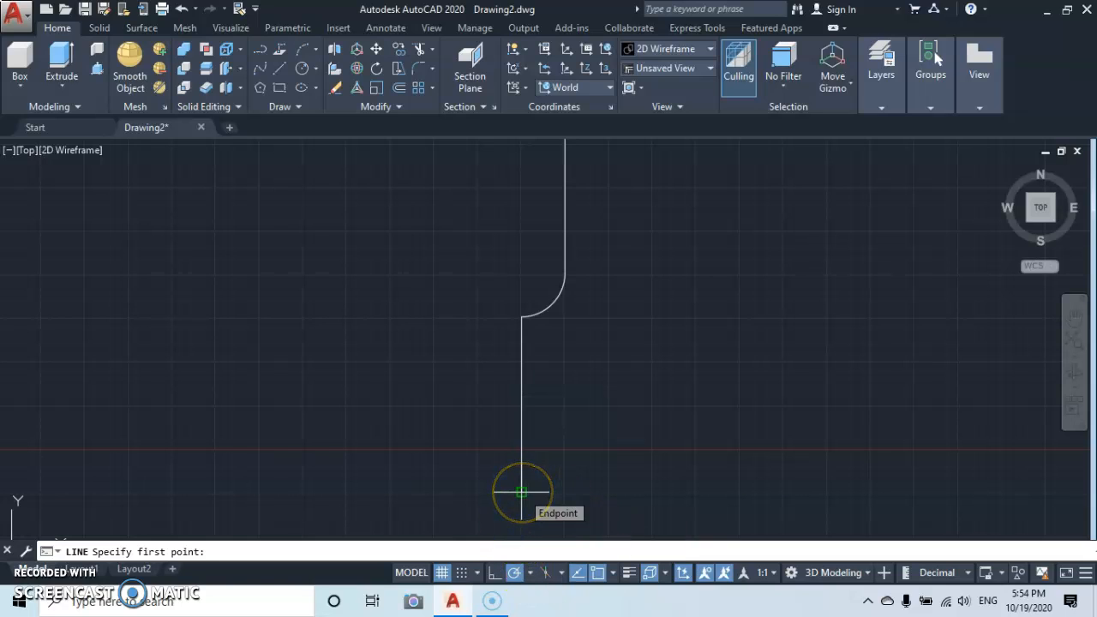
left_click(521, 492)
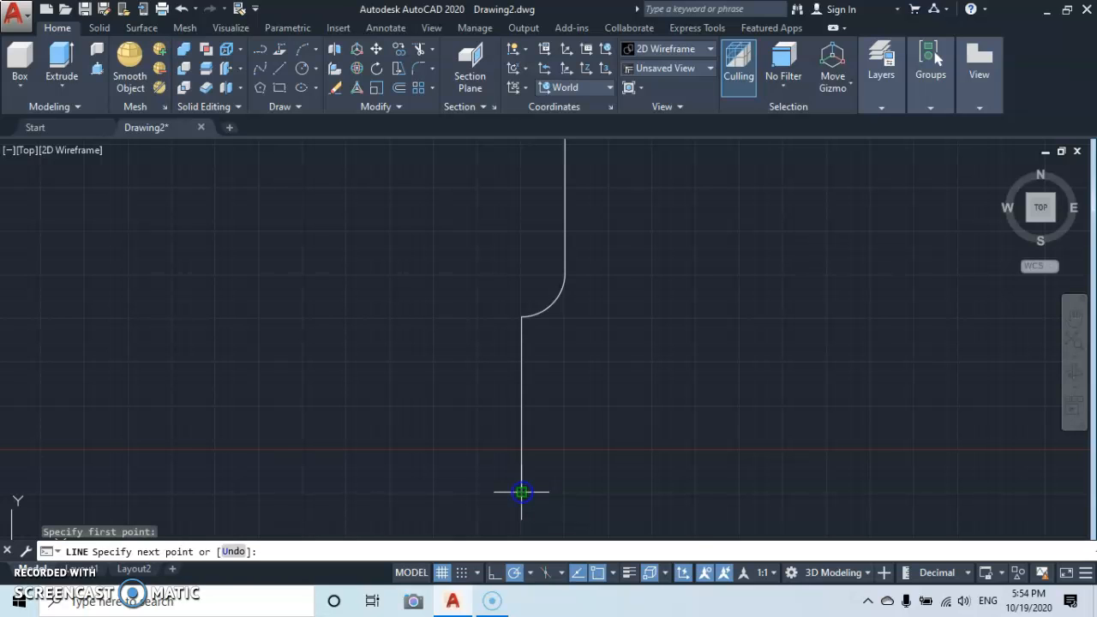
middle_click_drag(553, 501, 544, 443)
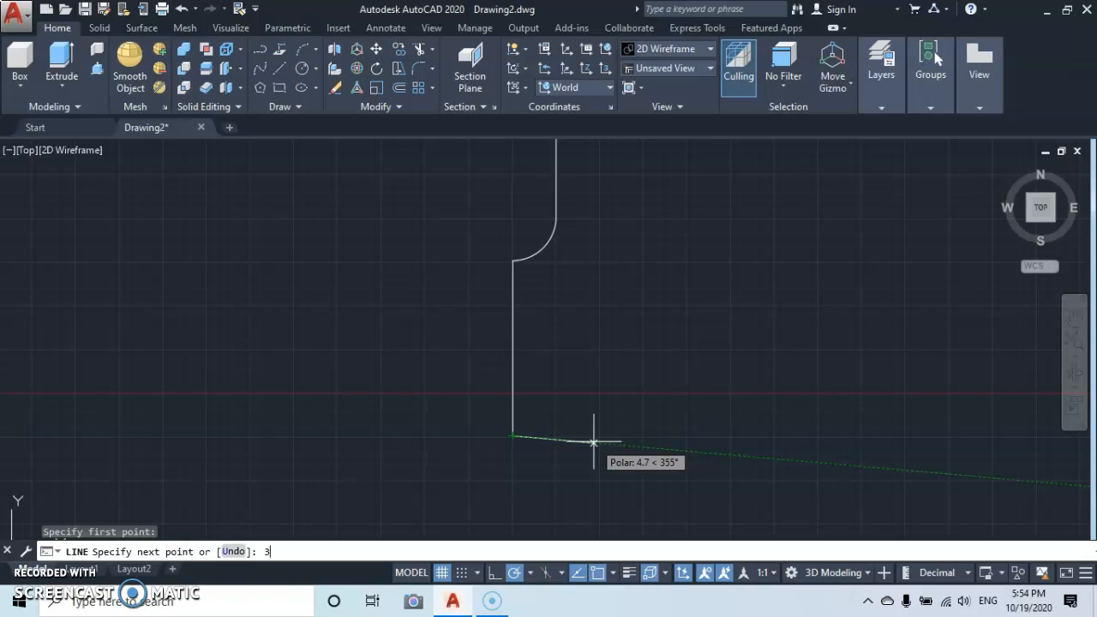
key("Return")
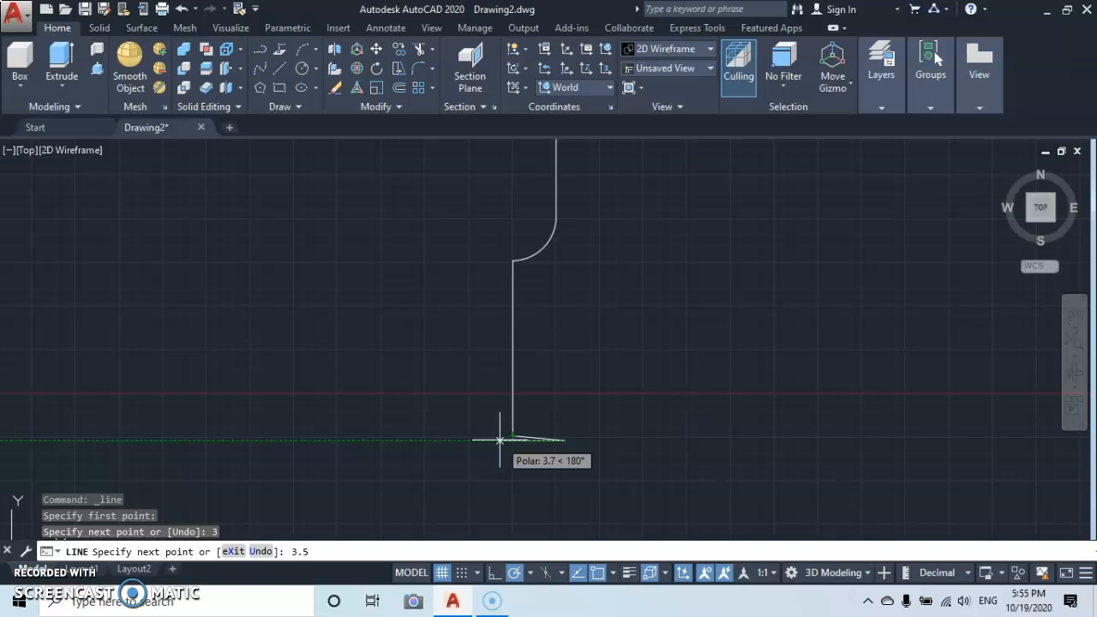
key("Return")
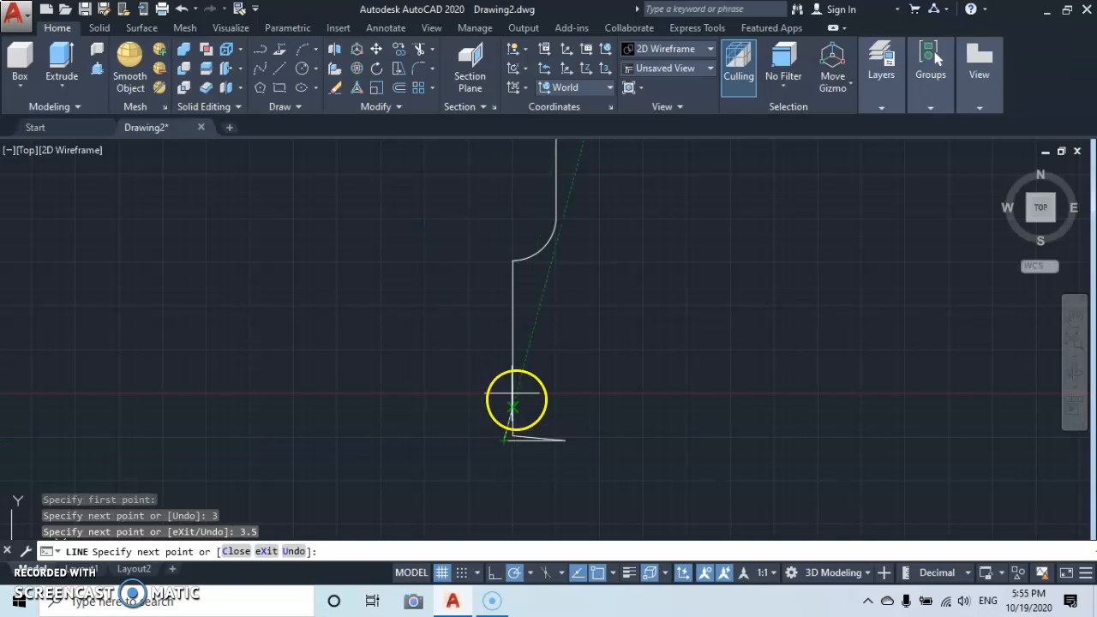
- Continue from the base's left end with a vertical line about 23.7 units long, reaching just above the profile's top, and end the line
scroll(490, 283, "down", 5)
middle_click_drag(487, 291, 453, 488)
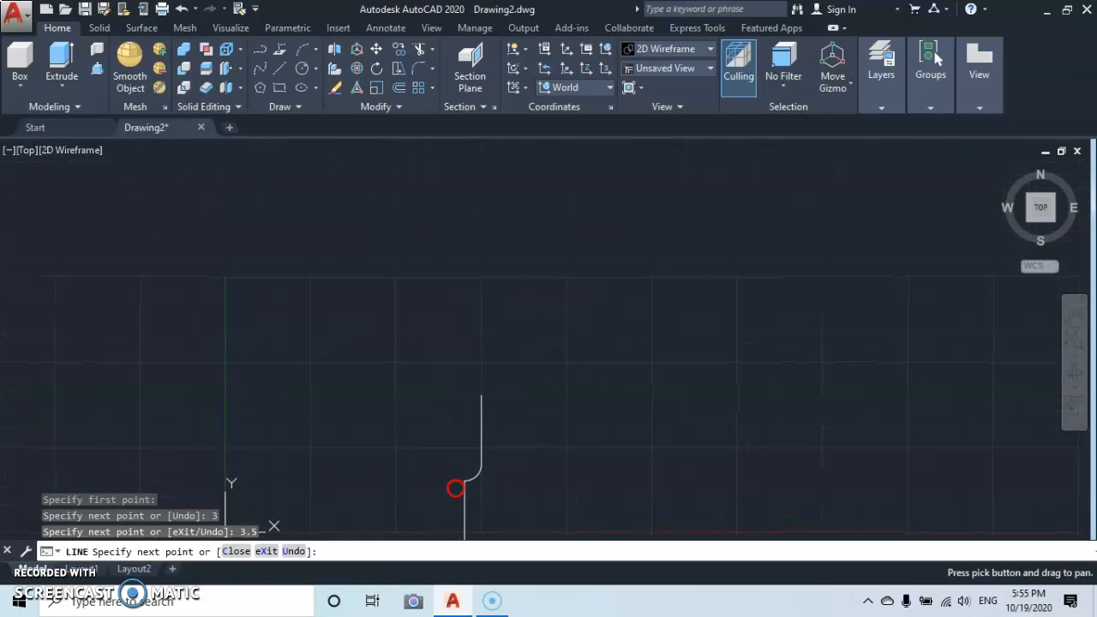
middle_click_drag(454, 374, 463, 220)
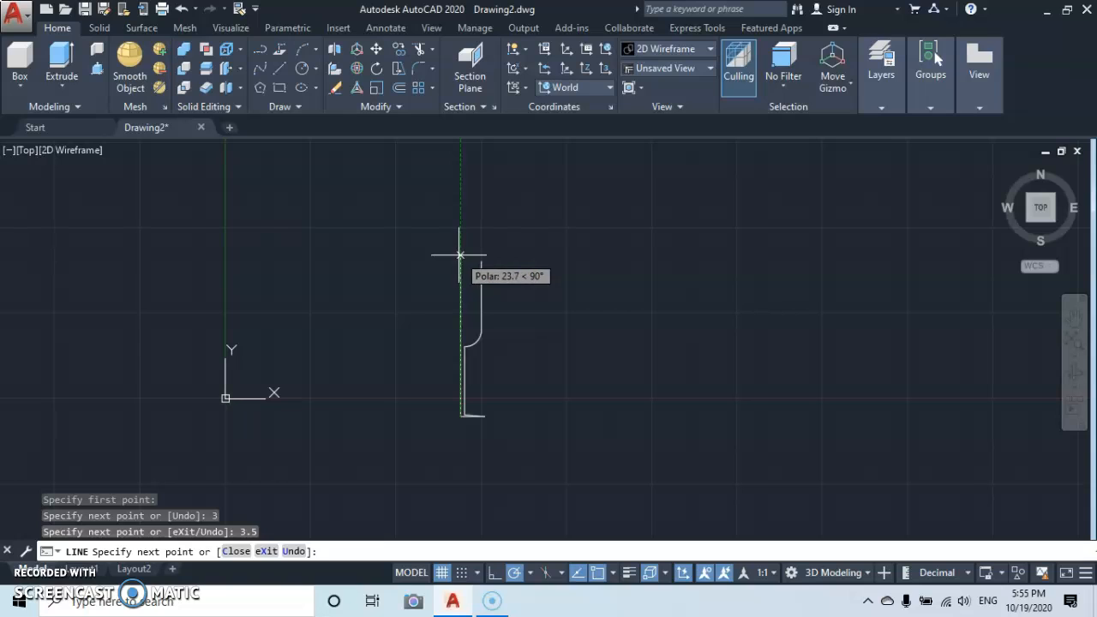
left_click(461, 255)
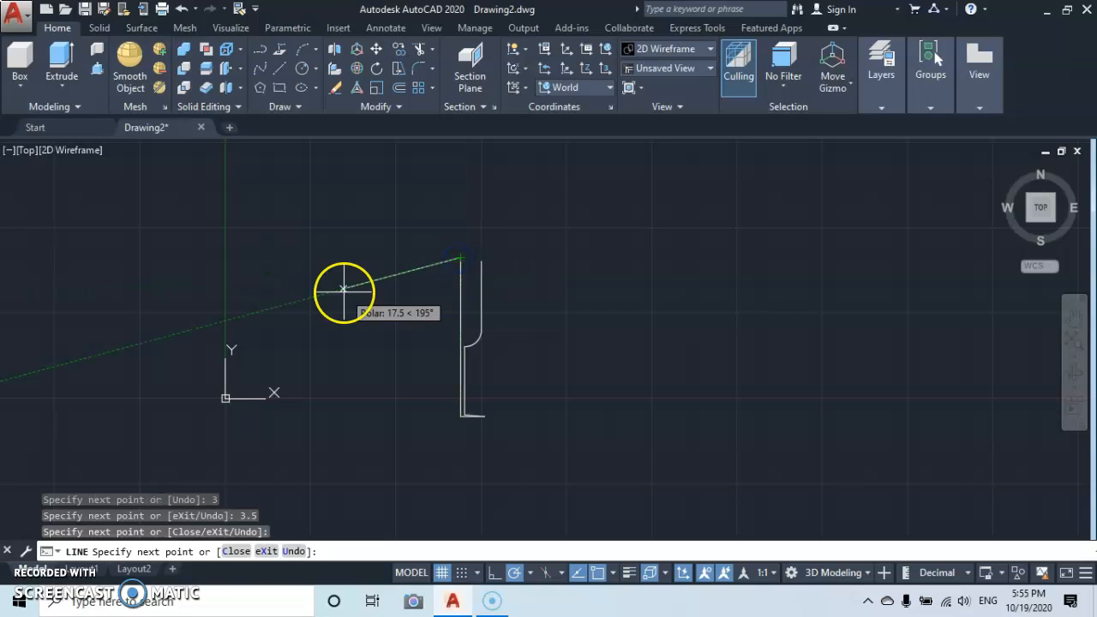
key("Escape")
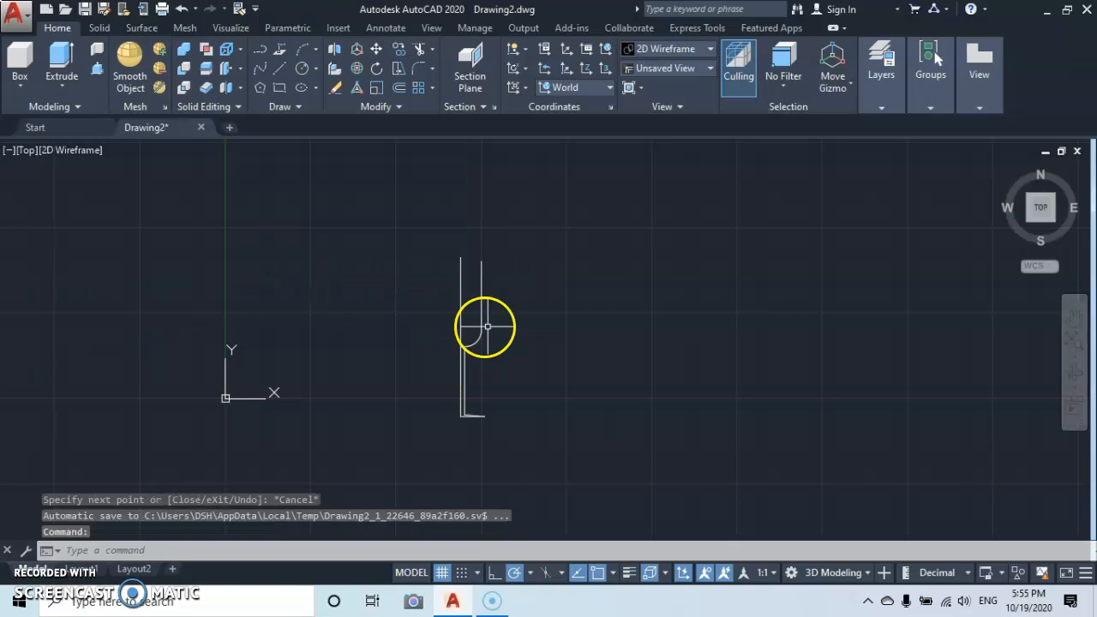
- Join the upper vertical line and the quarter arc below it into one polyline
mouse_move(478, 321)
middle_mouse_down()
mouse_move(488, 295)
mouse_move(541, 274)
mouse_move(512, 325)
middle_mouse_up()
scroll(488, 295, "up", 4)
left_click(551, 250)
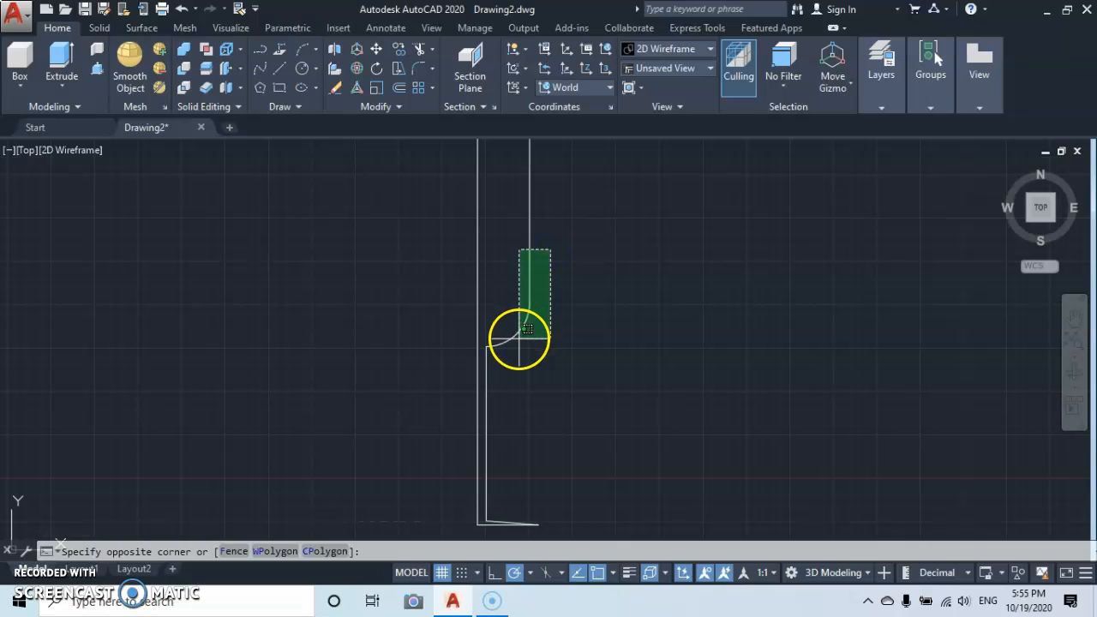
left_click(519, 339)
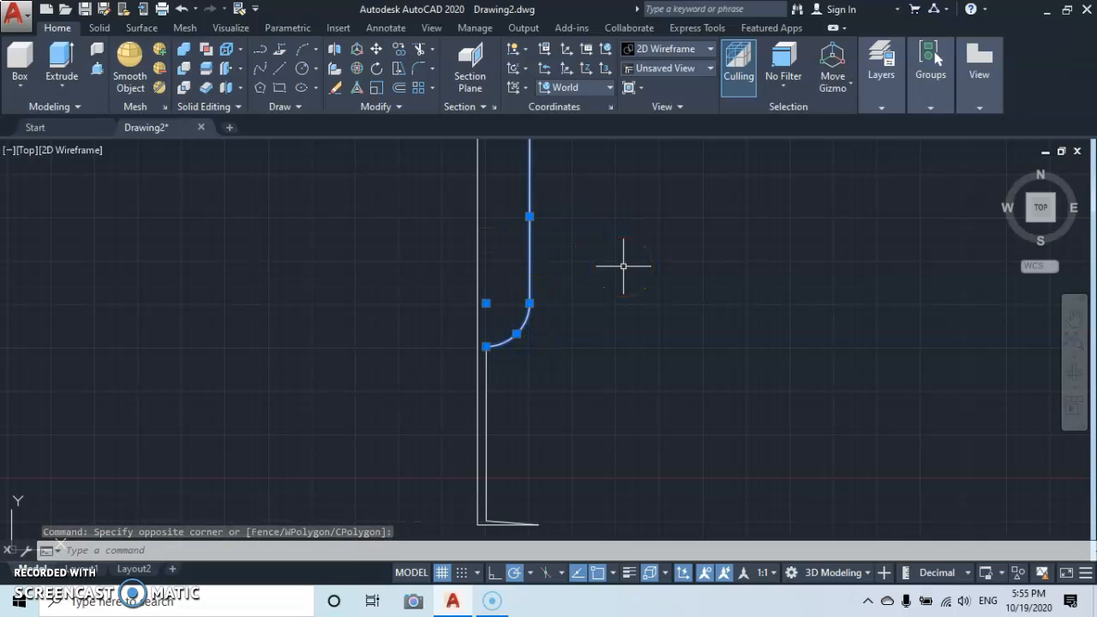
type("j")
key("Return")
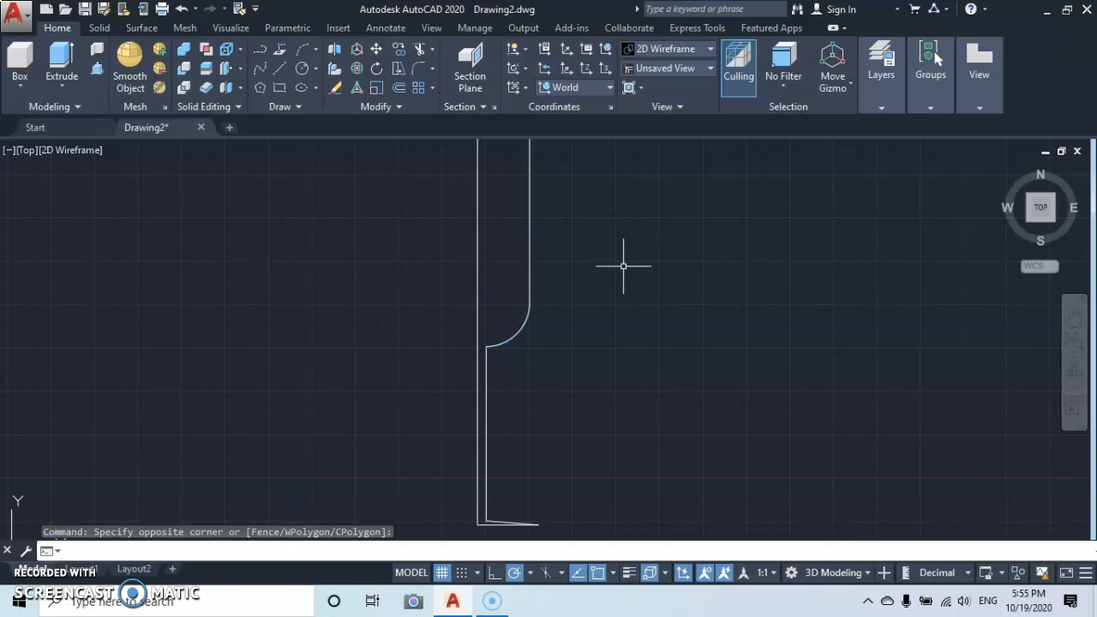
- Offset the joined line-and-arc polyline inward by 0.3, toward the long vertical line
left_click(401, 87)
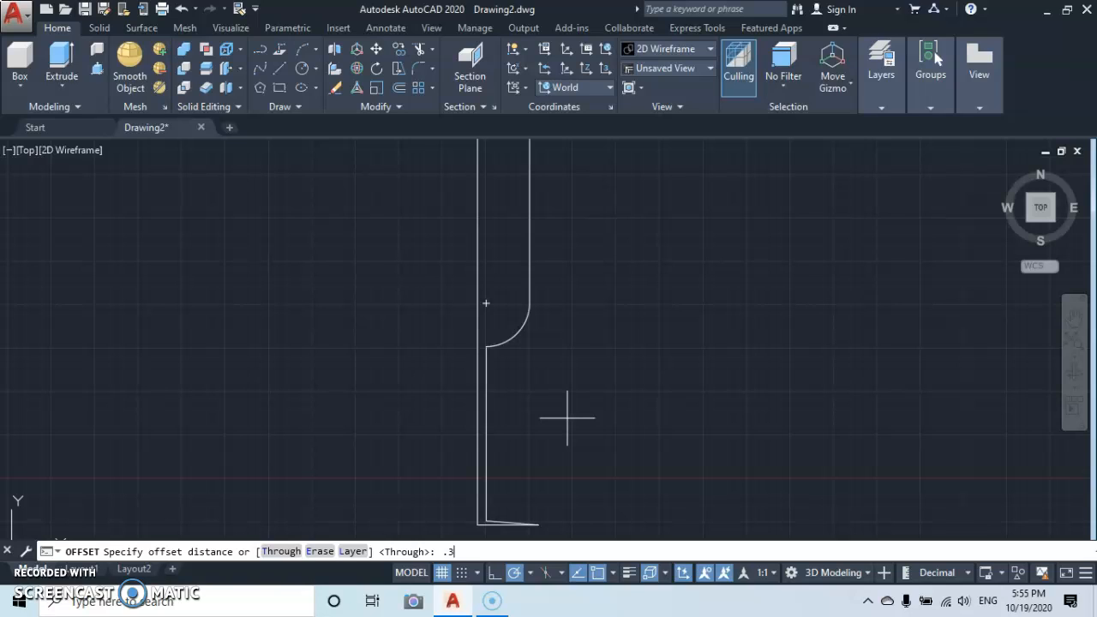
key("Return")
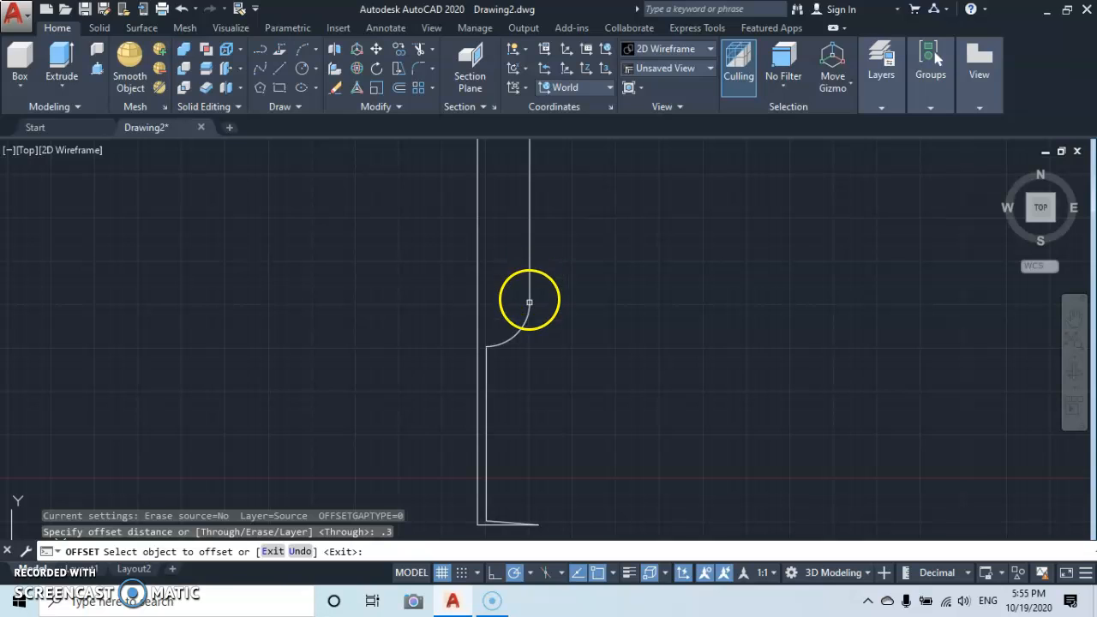
left_click(529, 294)
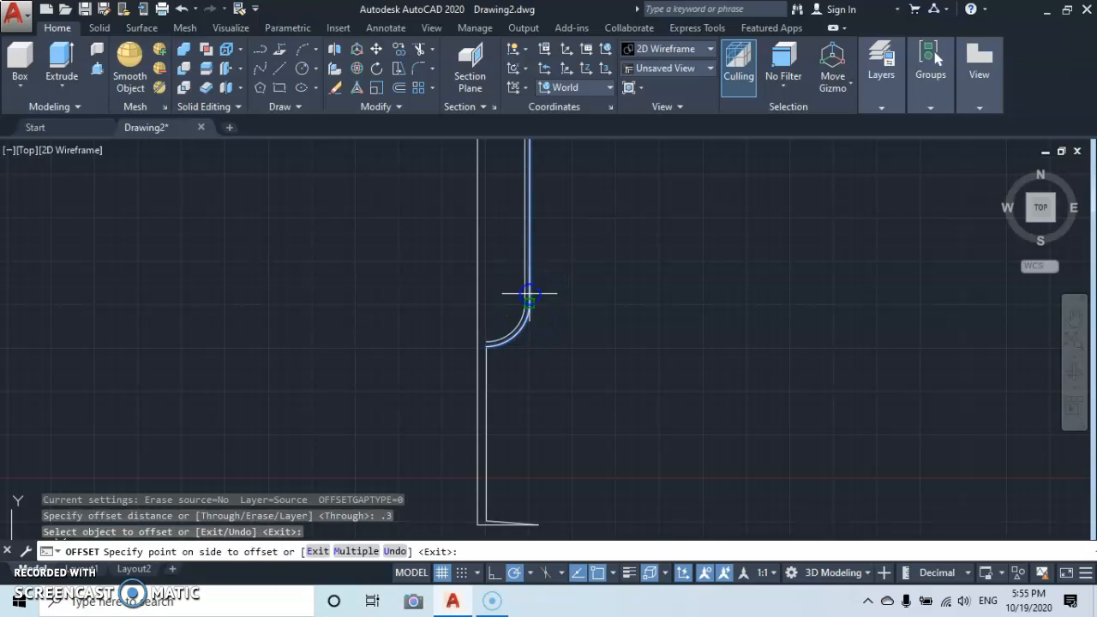
left_click(507, 290)
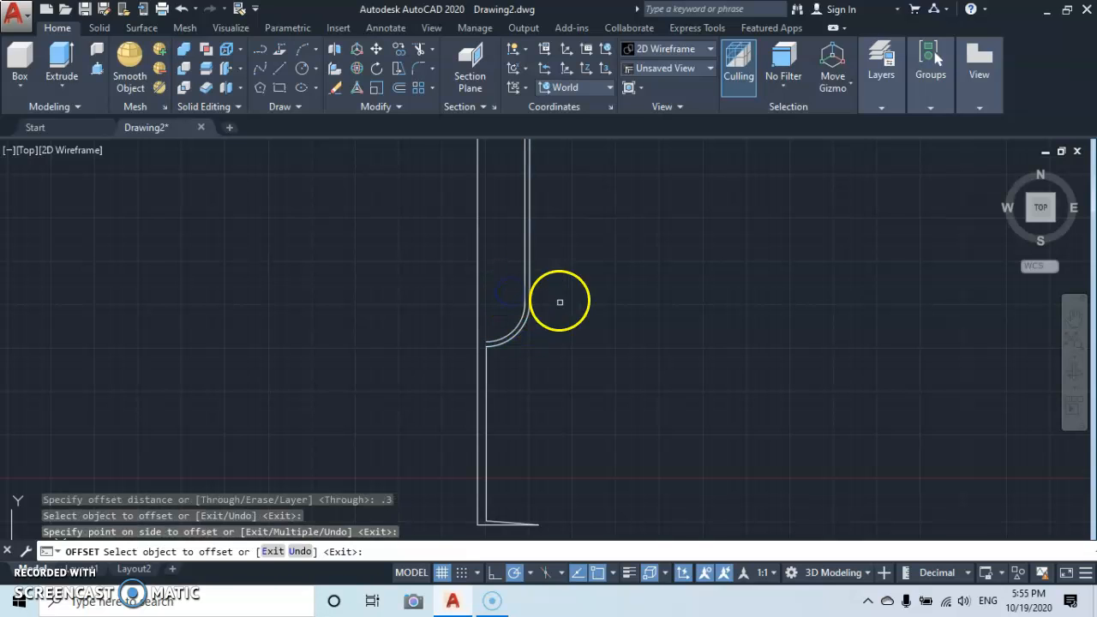
key("Escape")
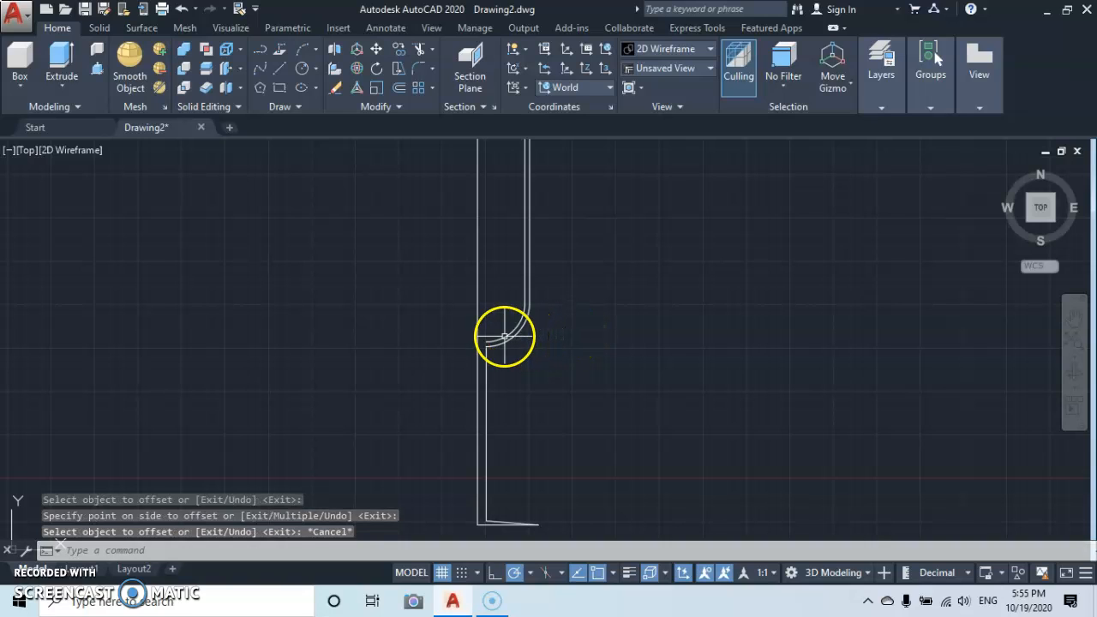
- Stretch the lower end of the inner offset arc horizontally onto the long vertical line
scroll(506, 336, "up", 8)
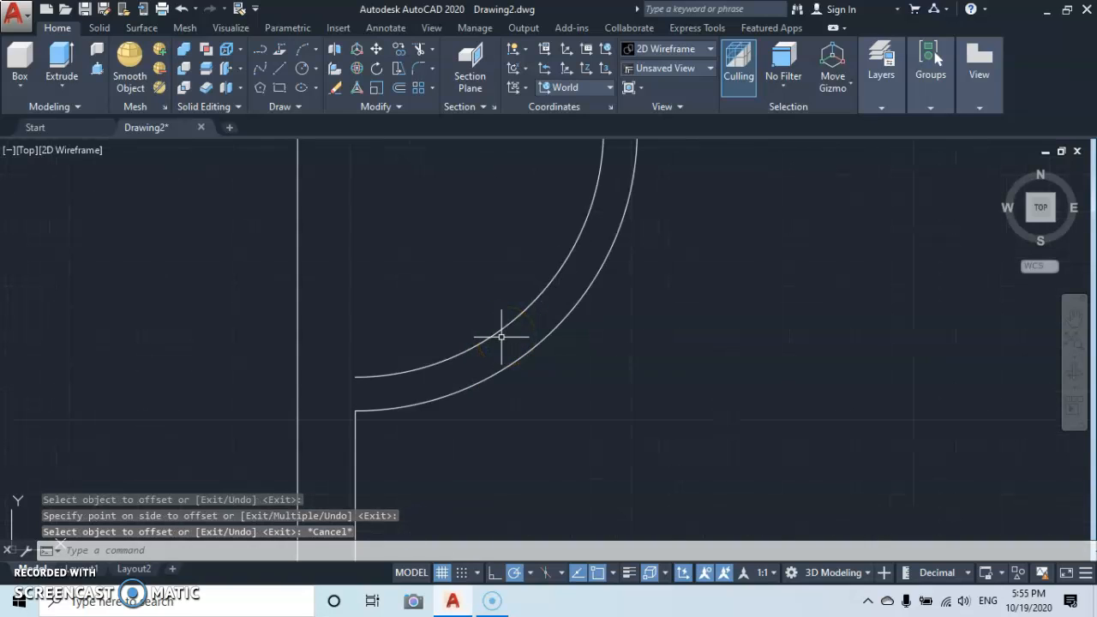
left_click(493, 338)
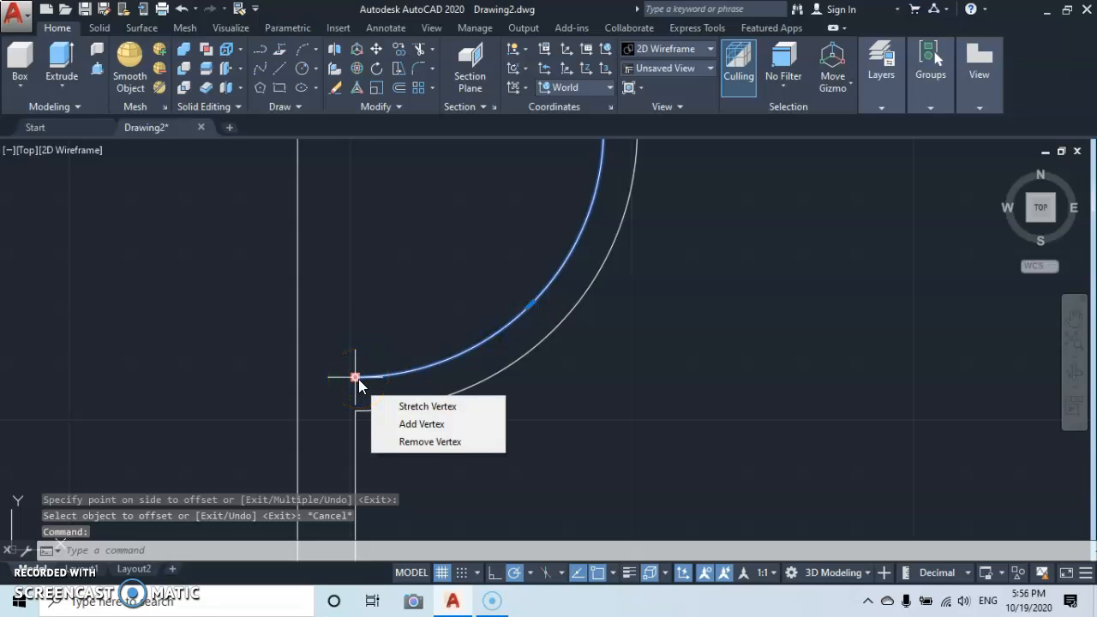
left_click(357, 377)
left_click(297, 378)
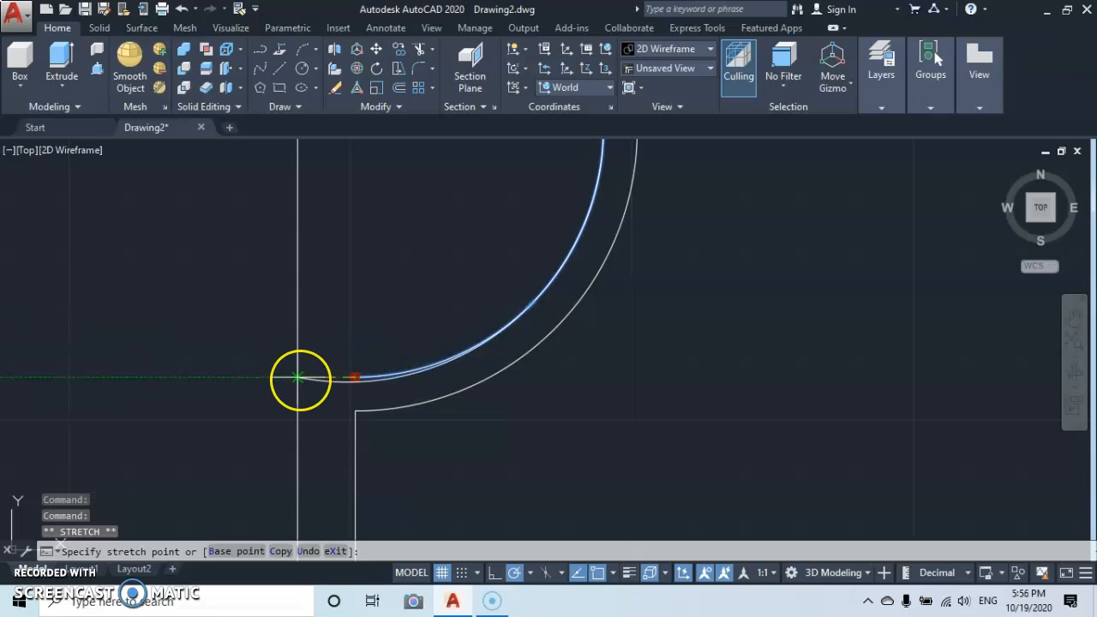
left_click(297, 378)
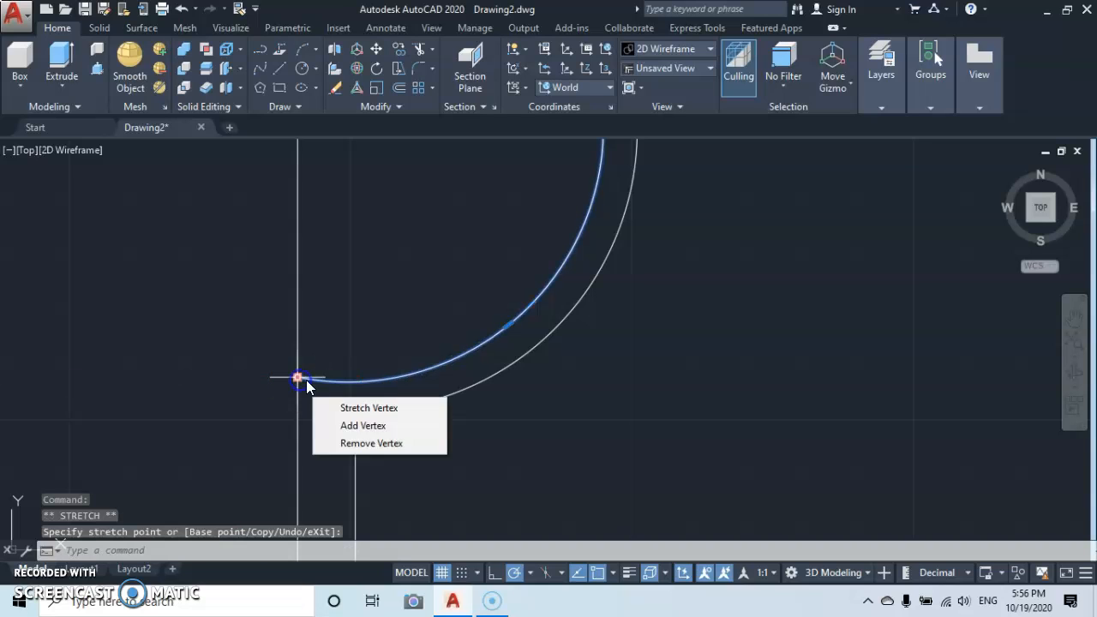
key("Escape")
- Cap the open top between the two offset polylines with a three-point arc bulging upward
scroll(441, 340, "down", 5)
mouse_move(460, 324)
middle_mouse_down()
mouse_move(456, 386)
mouse_move(492, 482)
middle_mouse_up()
scroll(471, 355, "up", 2)
middle_click_drag(491, 203, 505, 301)
scroll(530, 306, "up", 4)
scroll(524, 282, "up", 2)
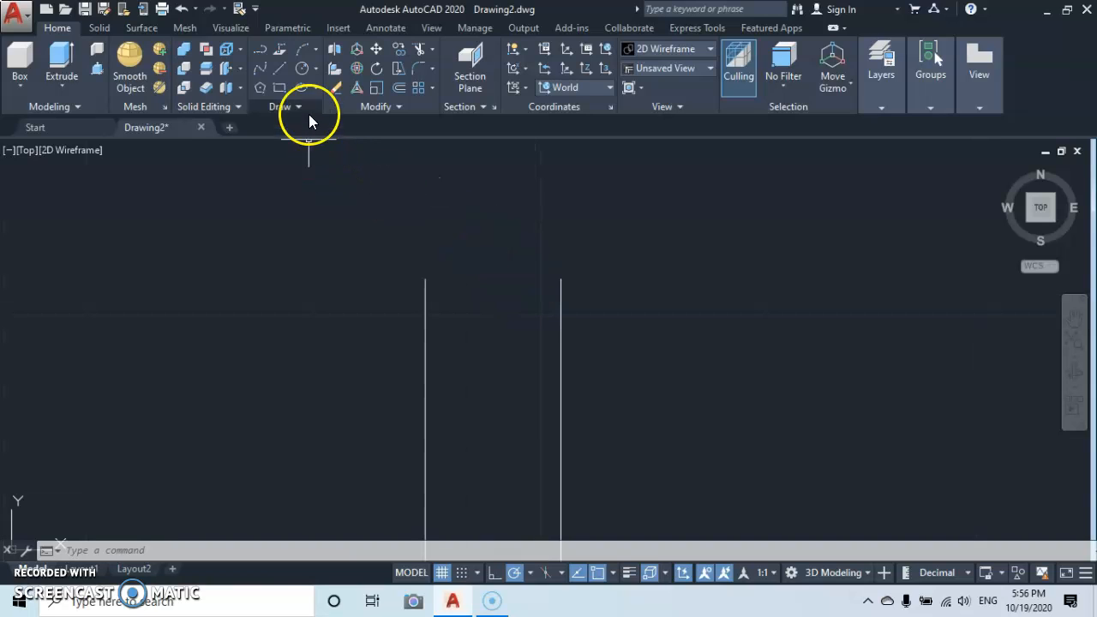
left_click(300, 53)
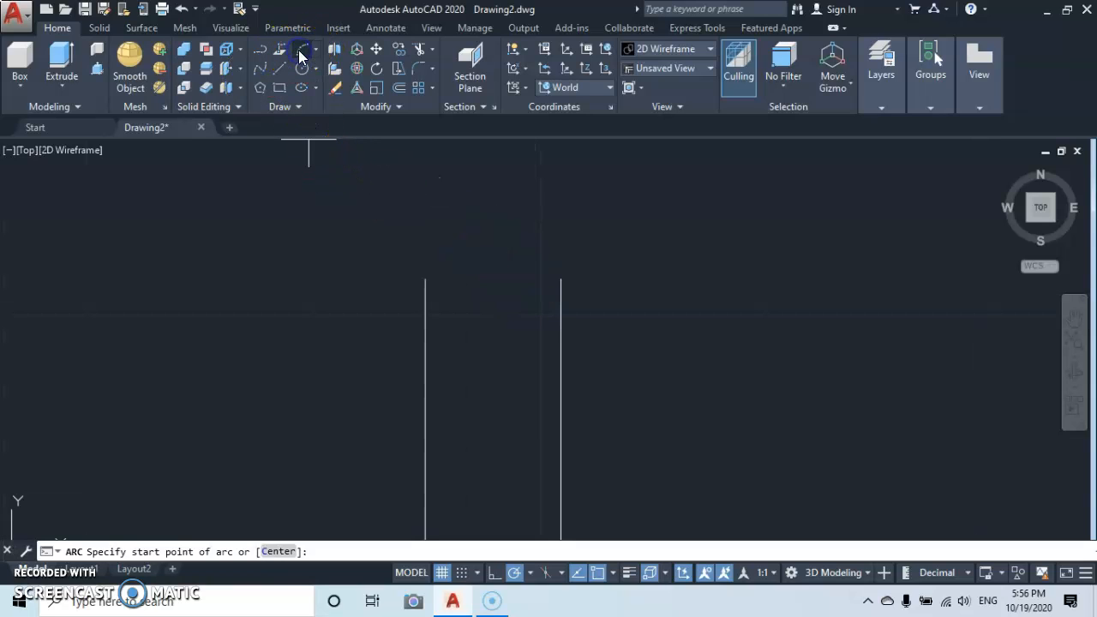
left_click(425, 278)
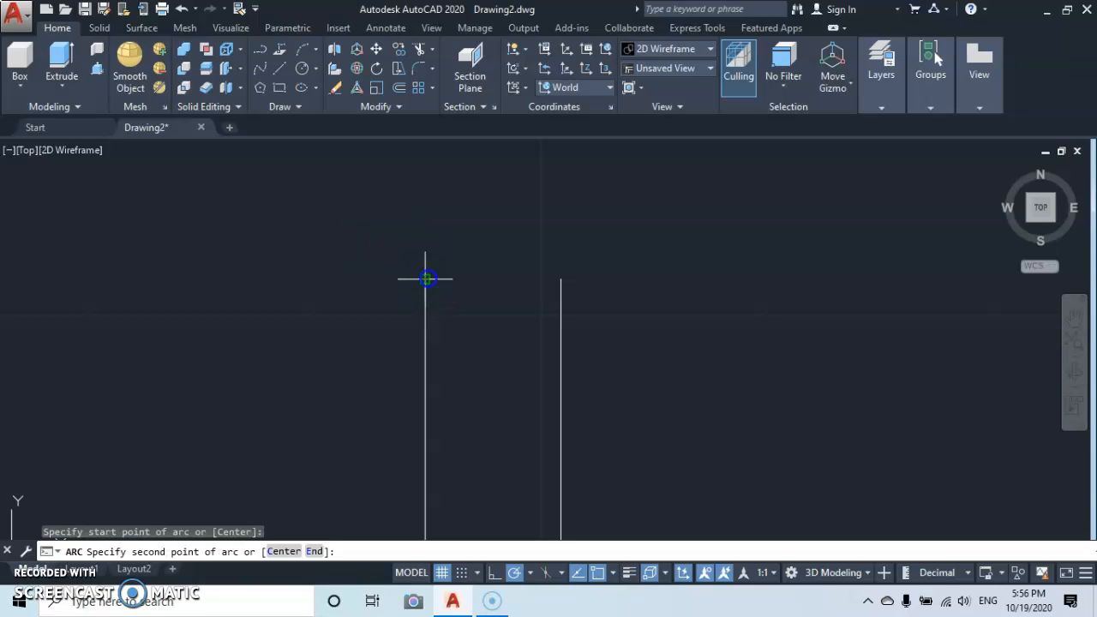
left_click(491, 241)
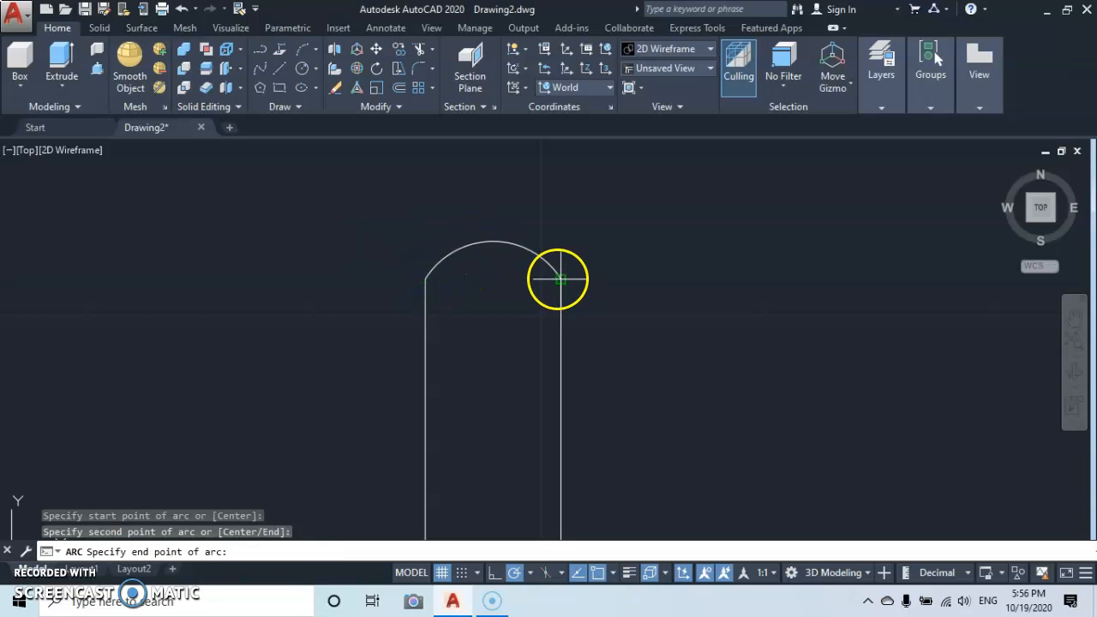
left_click(560, 279)
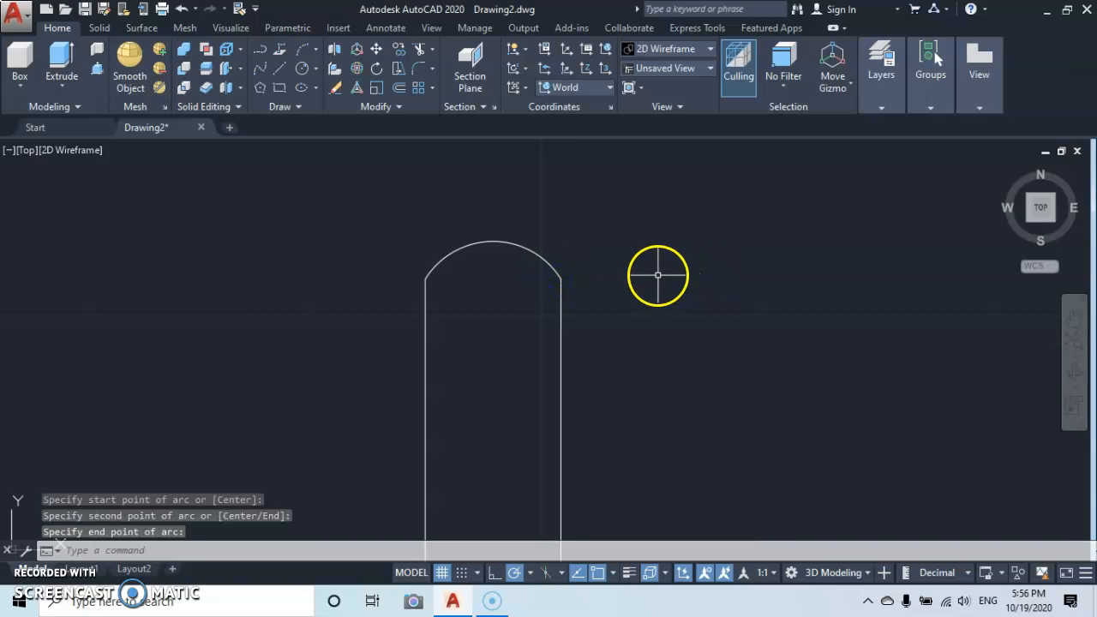
key("Escape")
- Join the cap arc, both offset polylines, the stem line and the two base lines into one polyline, leaving out the long vertical line
left_click(633, 204)
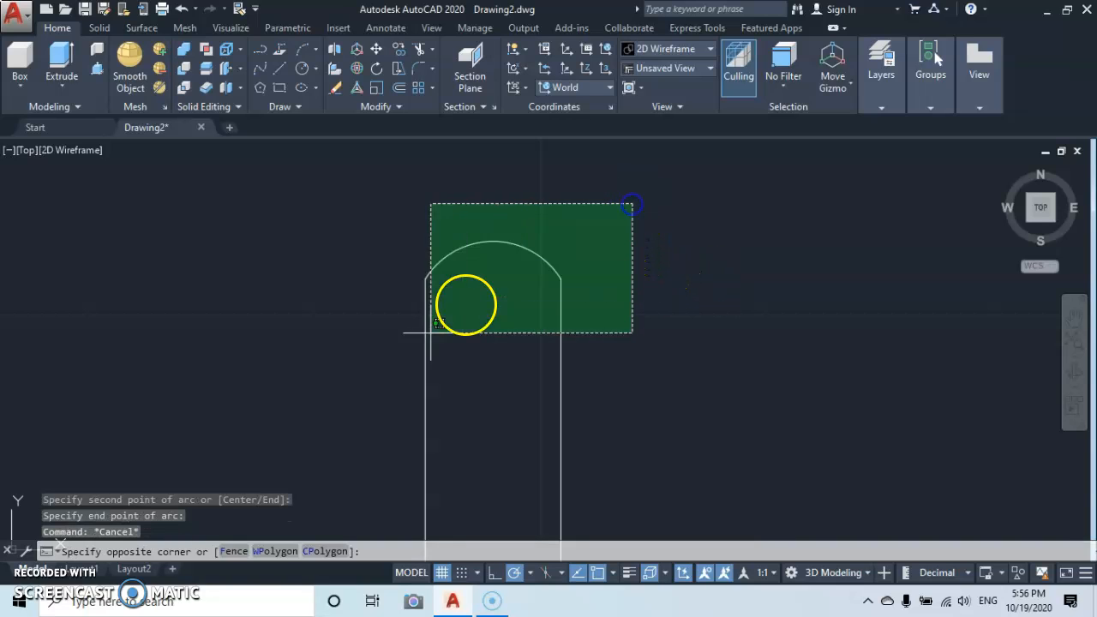
left_click(391, 383)
scroll(459, 377, "down", 5)
middle_click_drag(459, 378, 611, 163)
scroll(600, 370, "down", 5)
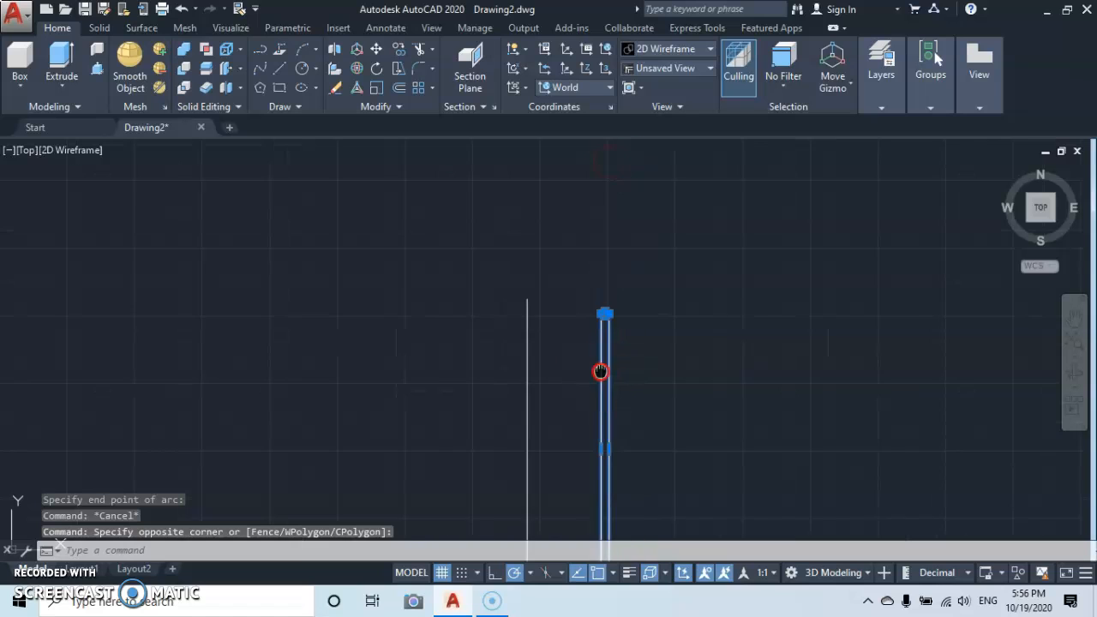
middle_click_drag(600, 372, 608, 143)
middle_click_drag(600, 368, 600, 188)
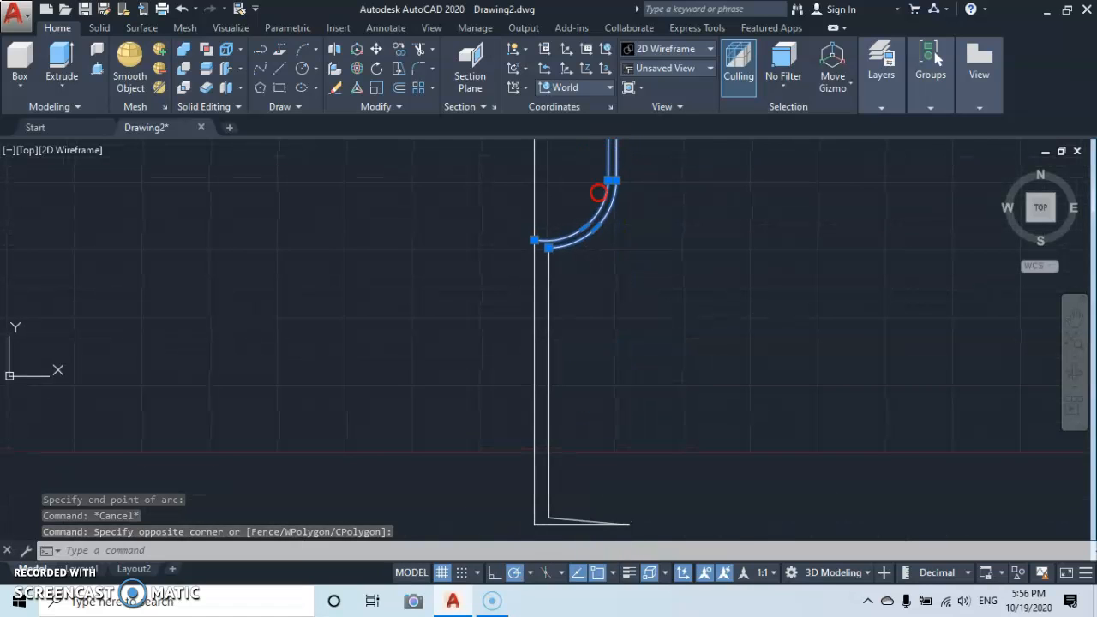
left_click(607, 352)
left_click(544, 403)
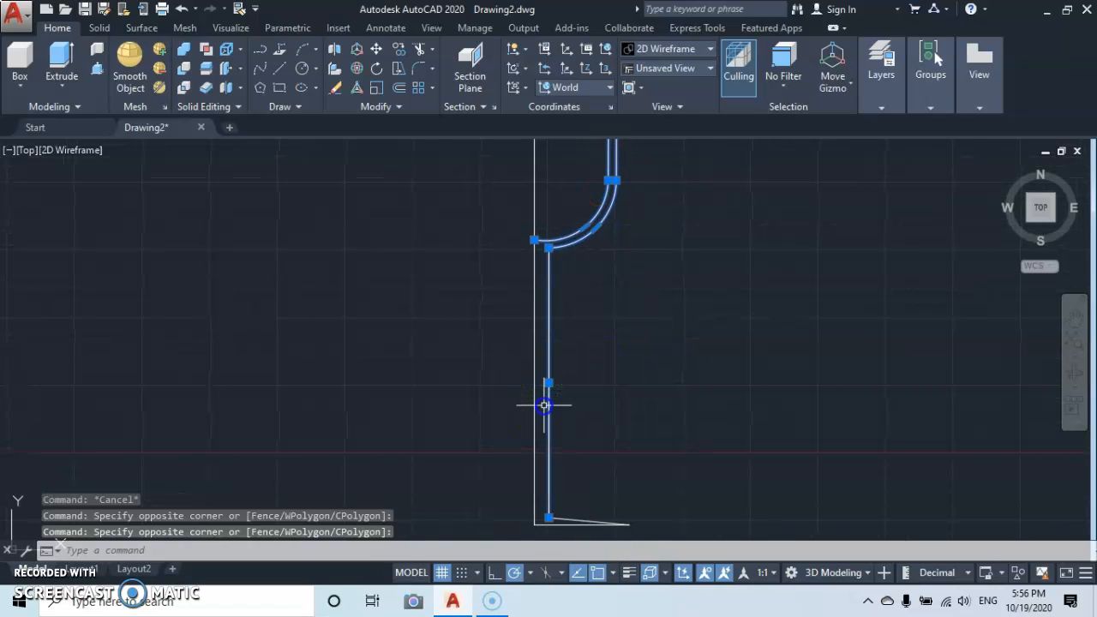
left_click(637, 449)
left_click(601, 524)
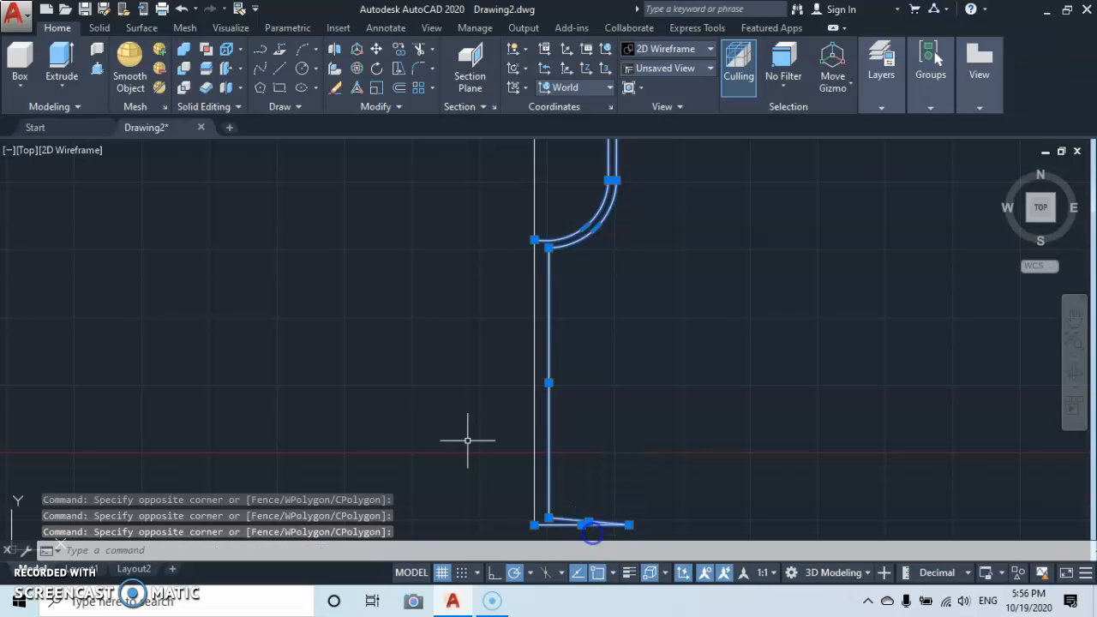
scroll(533, 343, "up", 5)
scroll(534, 343, "down", 6)
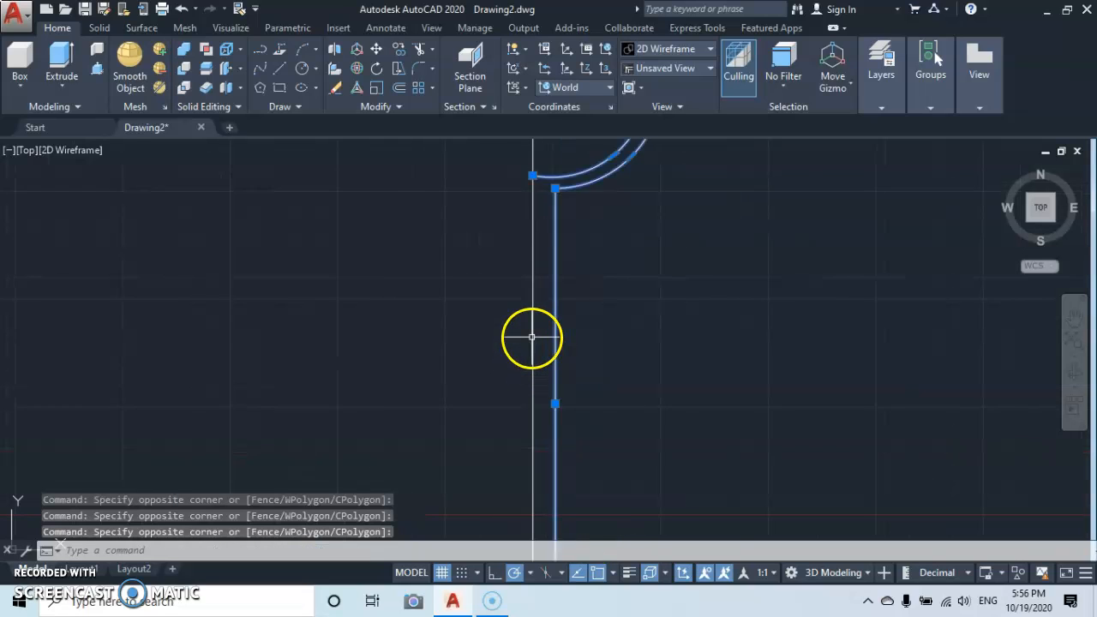
middle_click_drag(491, 422, 480, 452)
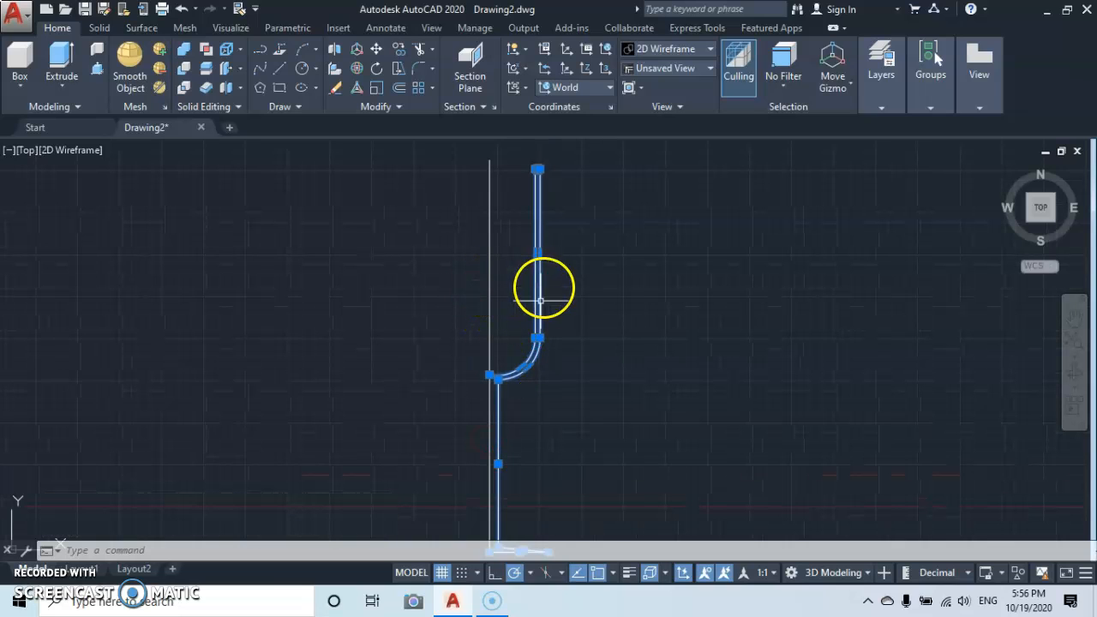
middle_click_drag(538, 355, 544, 280)
scroll(566, 293, "up", 2)
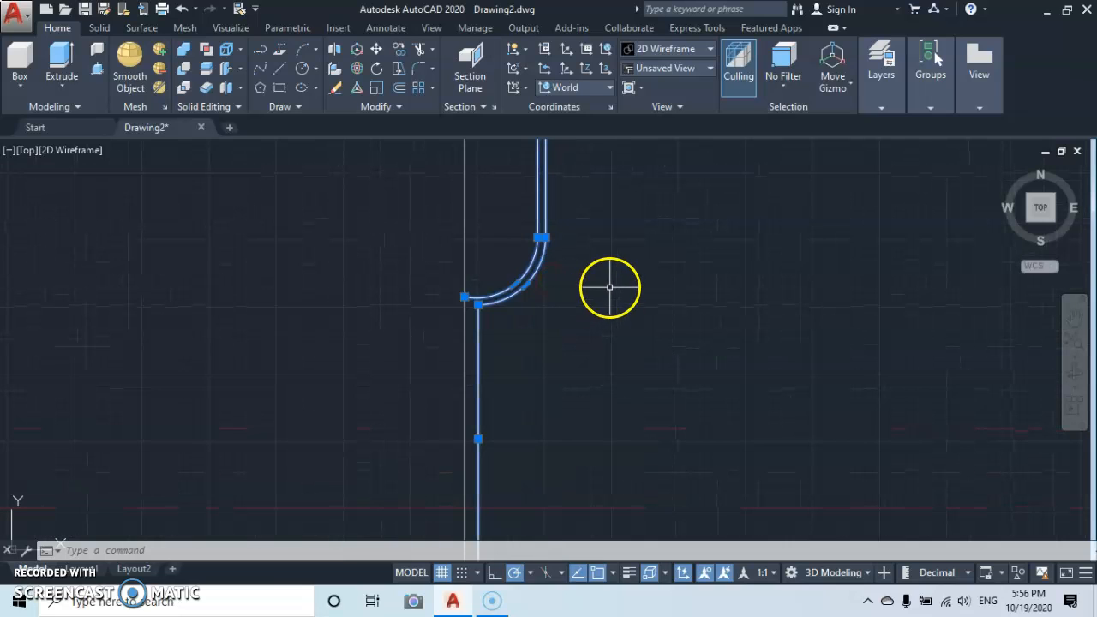
type("j")
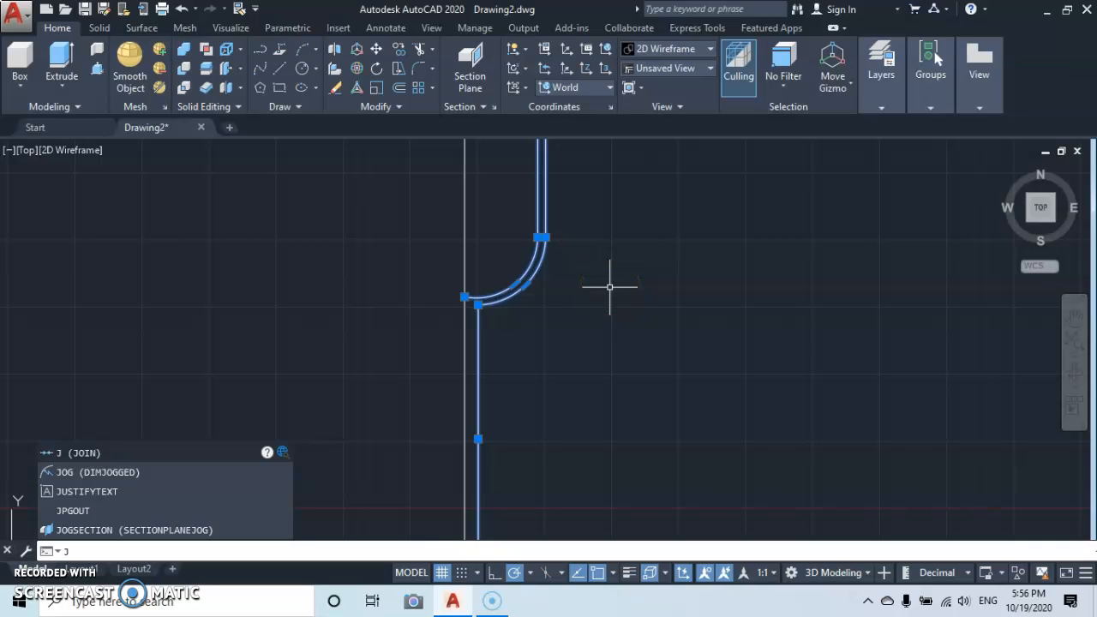
key("Return")
- Switch to the isometric home view and turn off the grid display
scroll(500, 253, "down", 2)
middle_click_drag(501, 254, 540, 393)
scroll(549, 332, "down", 2)
middle_click_drag(549, 332, 519, 258)
scroll(521, 291, "up", 4)
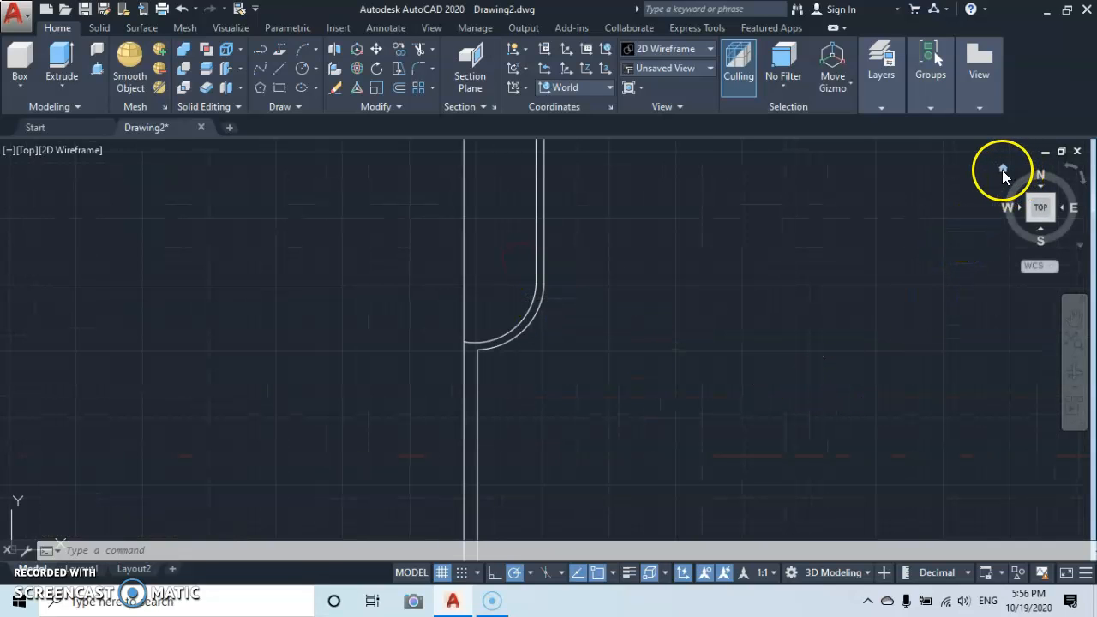
left_click(1002, 168)
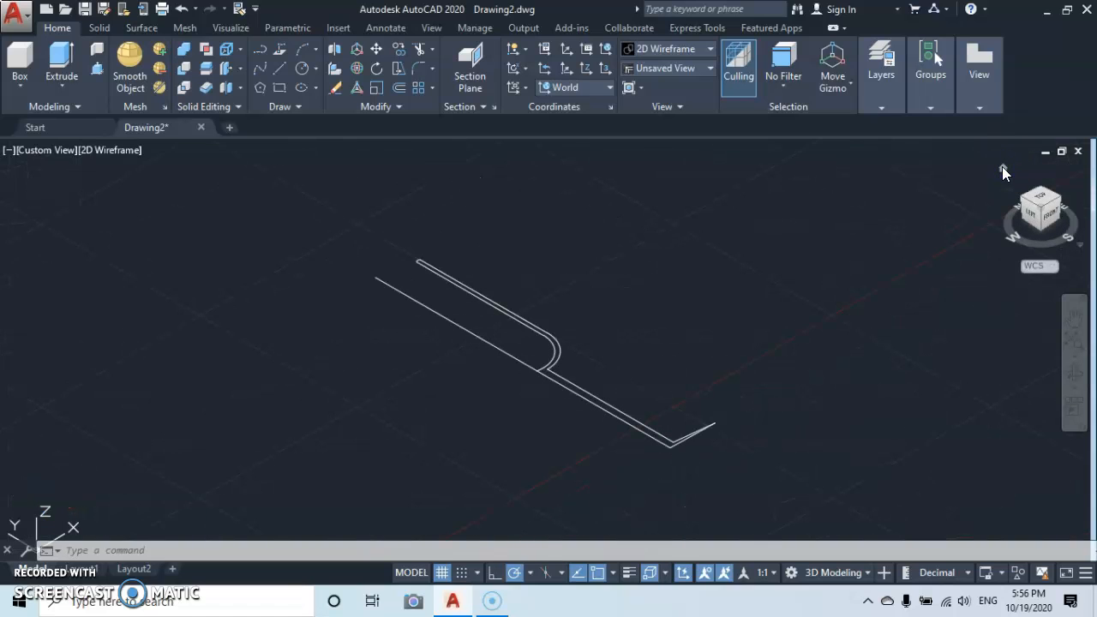
left_click(442, 572)
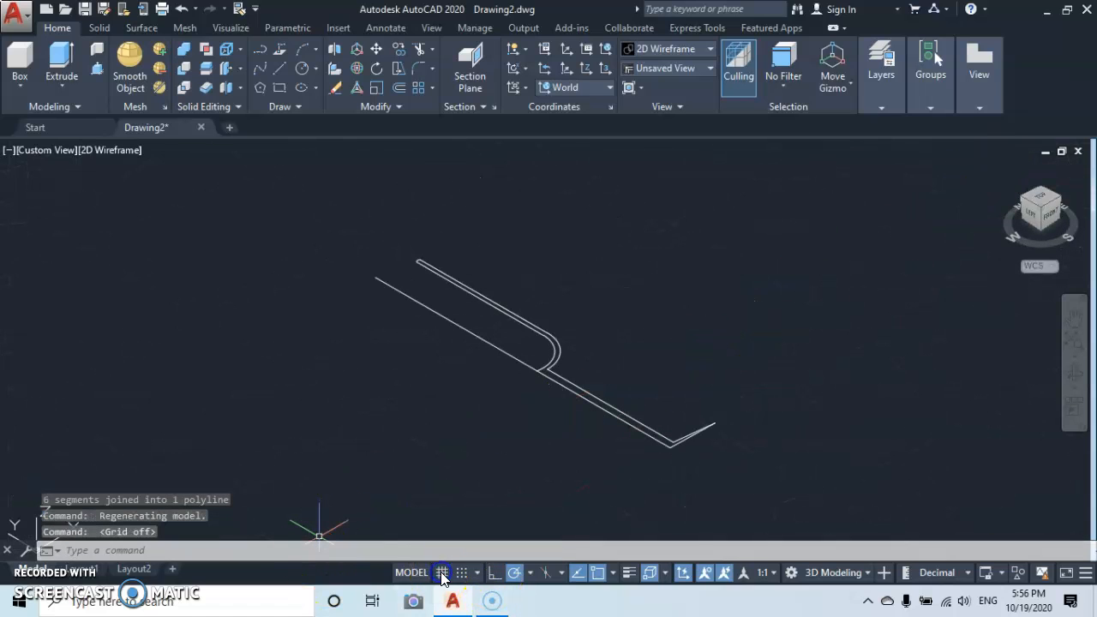
- Revolve the closed glass profile 360° about the long axis line from endpoint to endpoint, and apply the Shaded visual style
left_click(62, 86)
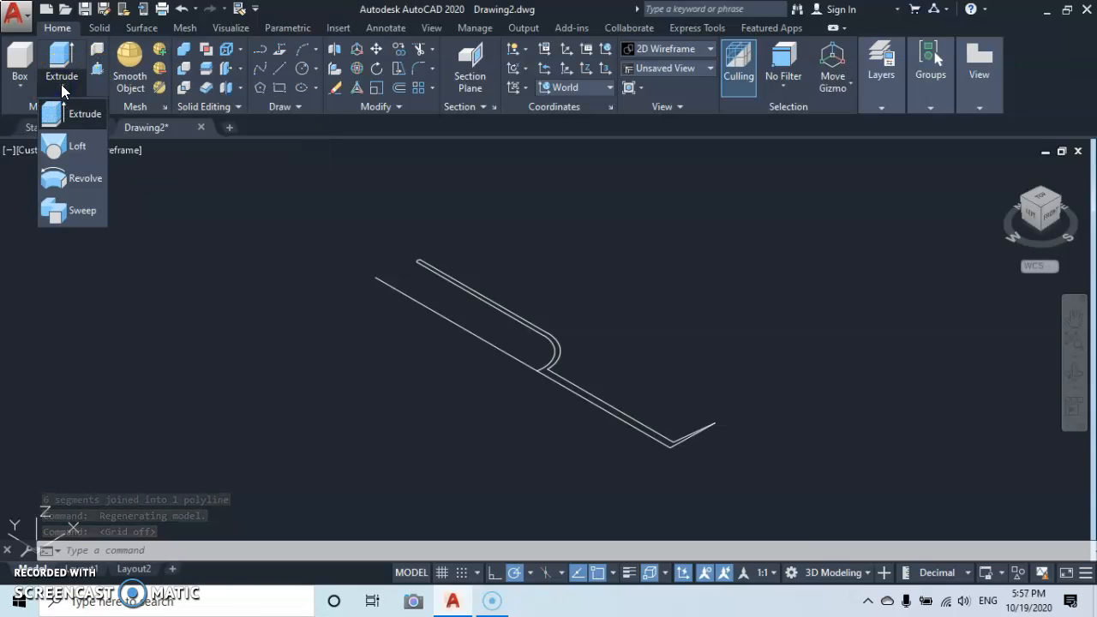
left_click(68, 162)
left_click(69, 178)
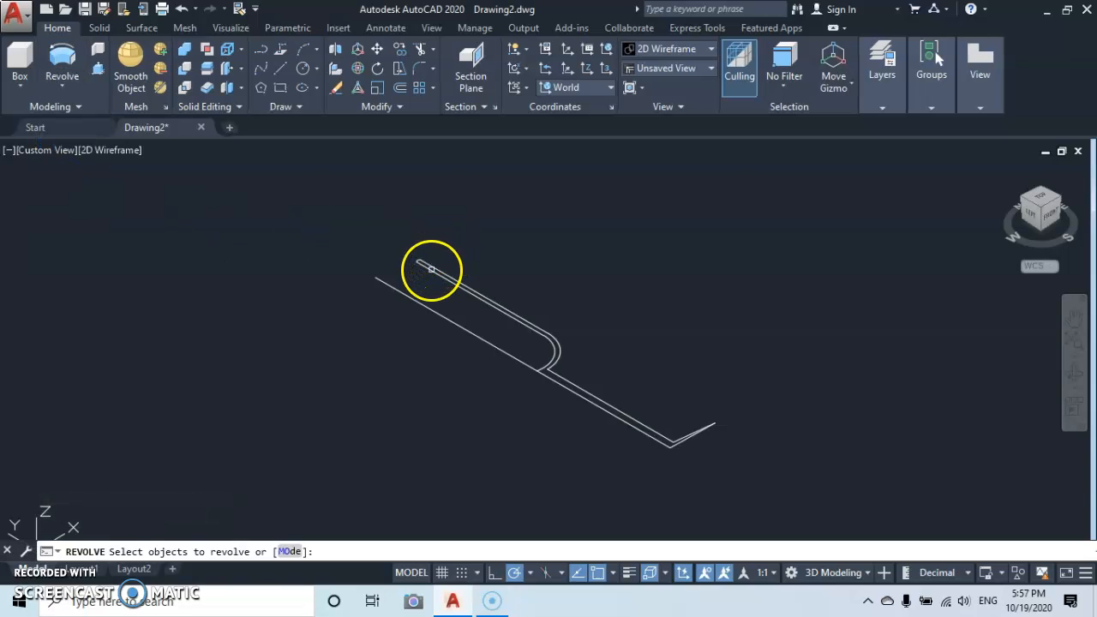
left_click(431, 269)
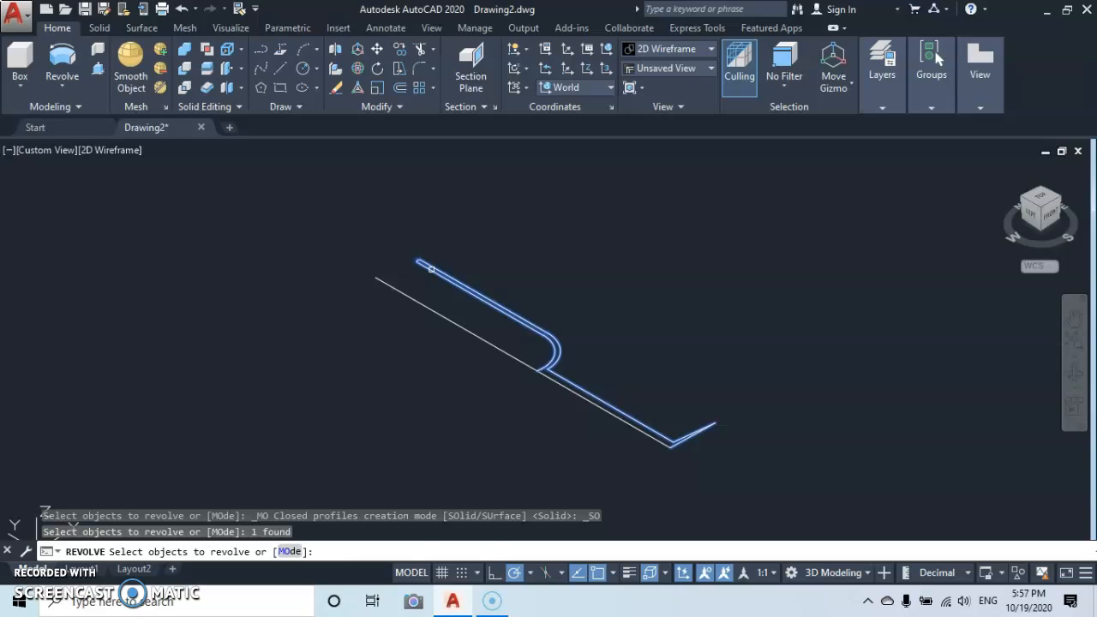
key("Return")
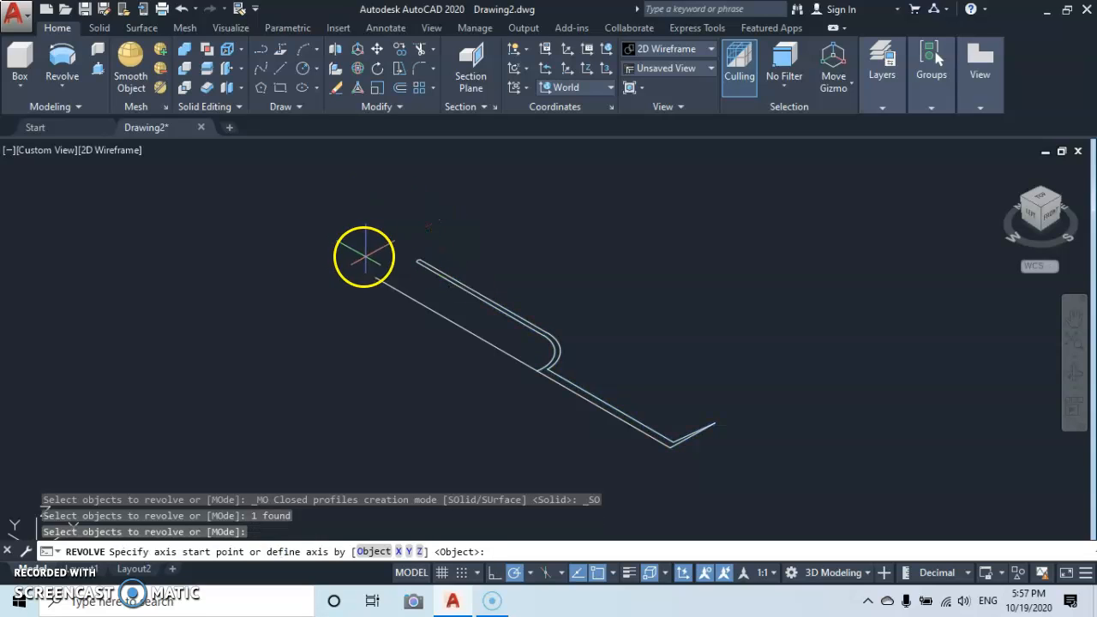
left_click(362, 284)
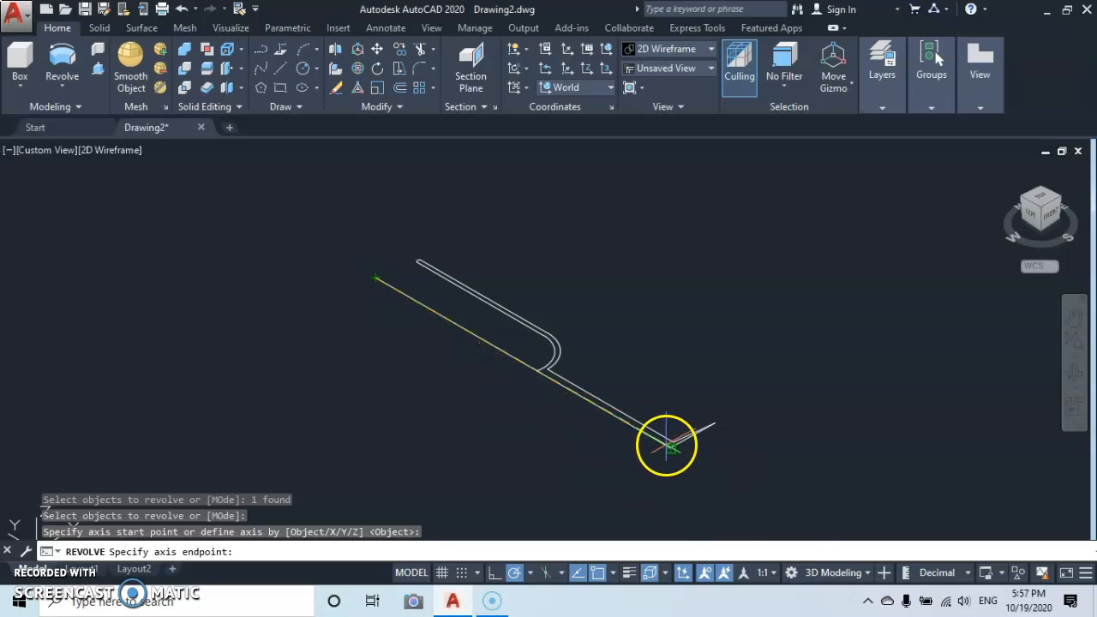
left_click(668, 448)
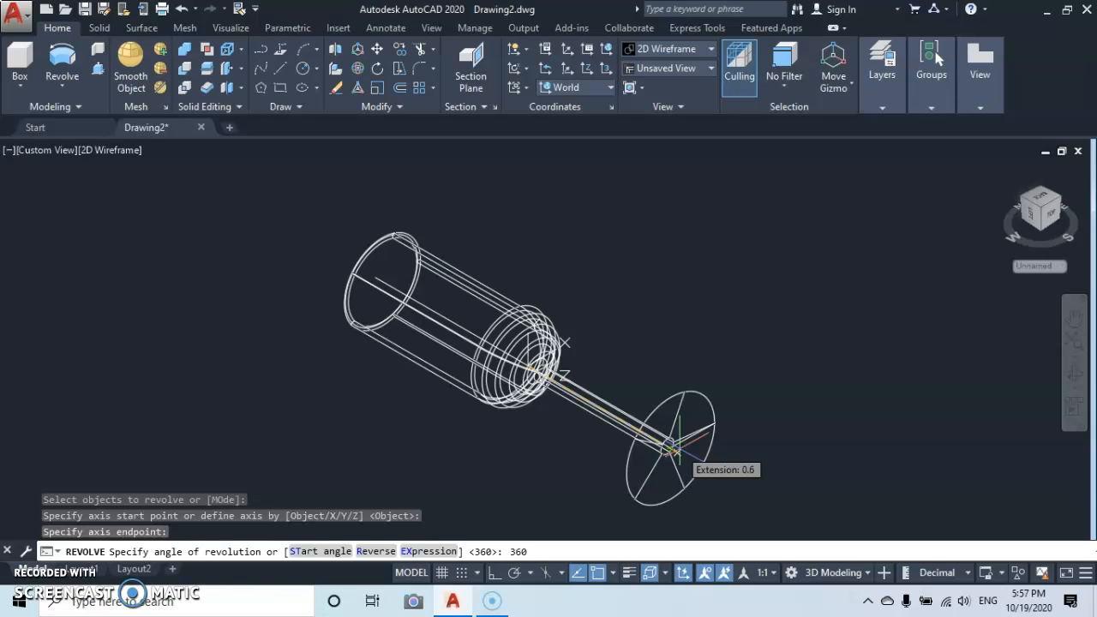
key("Return")
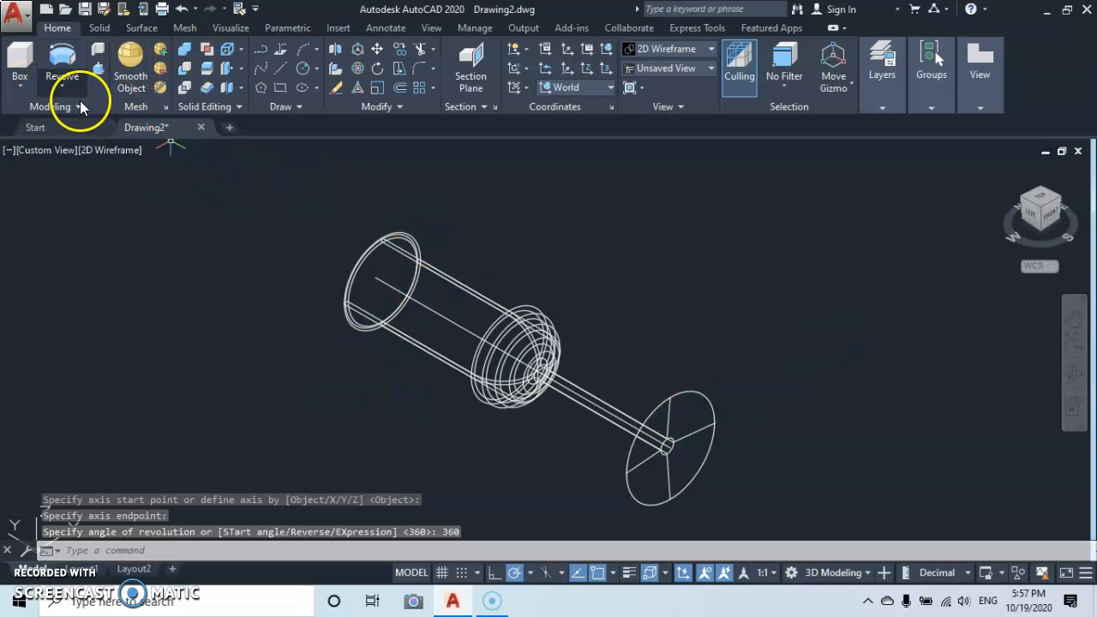
left_click(128, 150)
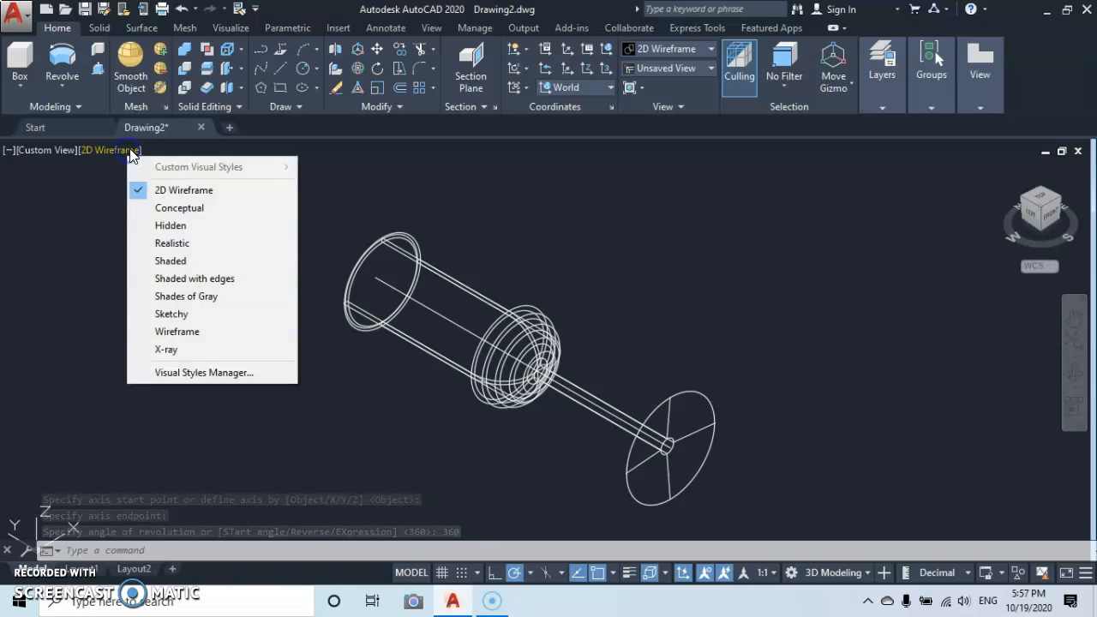
left_click(170, 261)
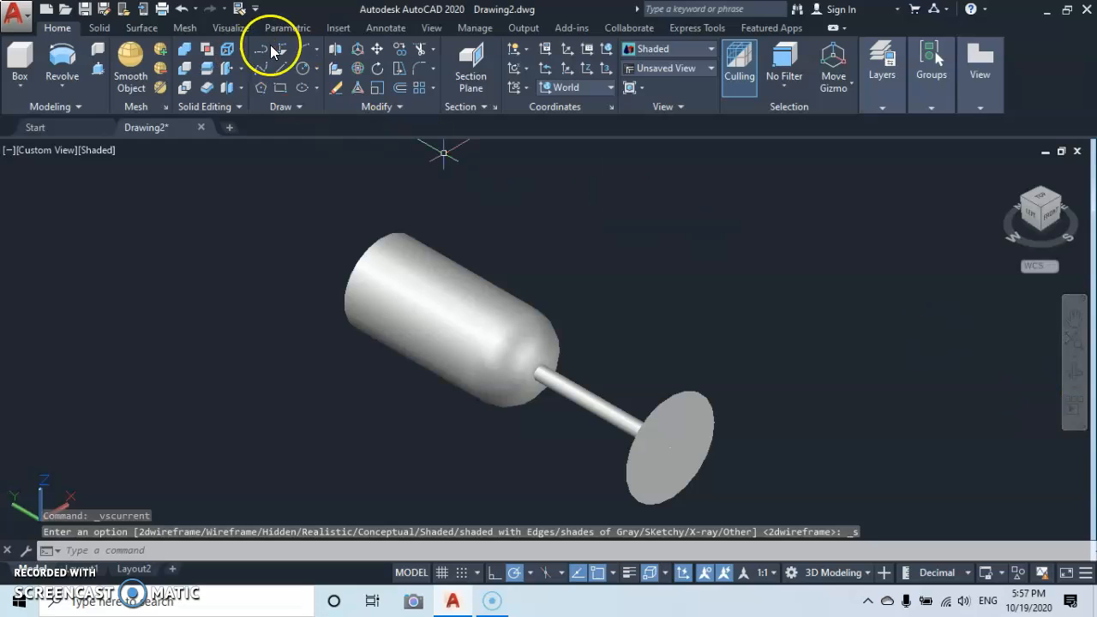
- Rotate the glass solid in 3D about the X axis until it stands upright on its base, leaving out the line
left_click(357, 66)
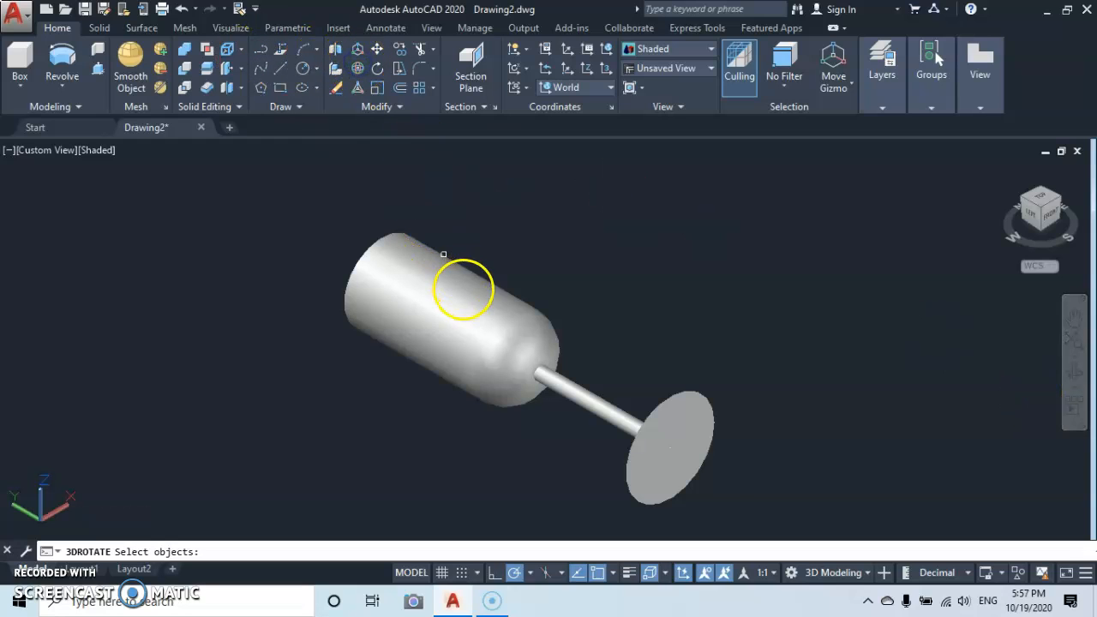
left_click(473, 326)
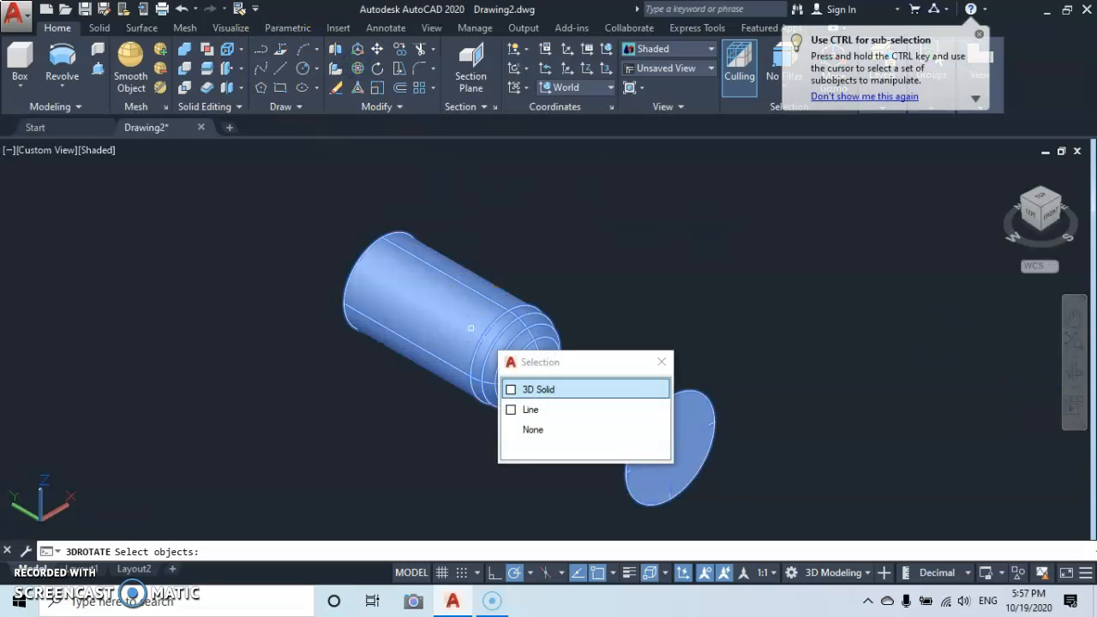
key("Return")
key("Return")
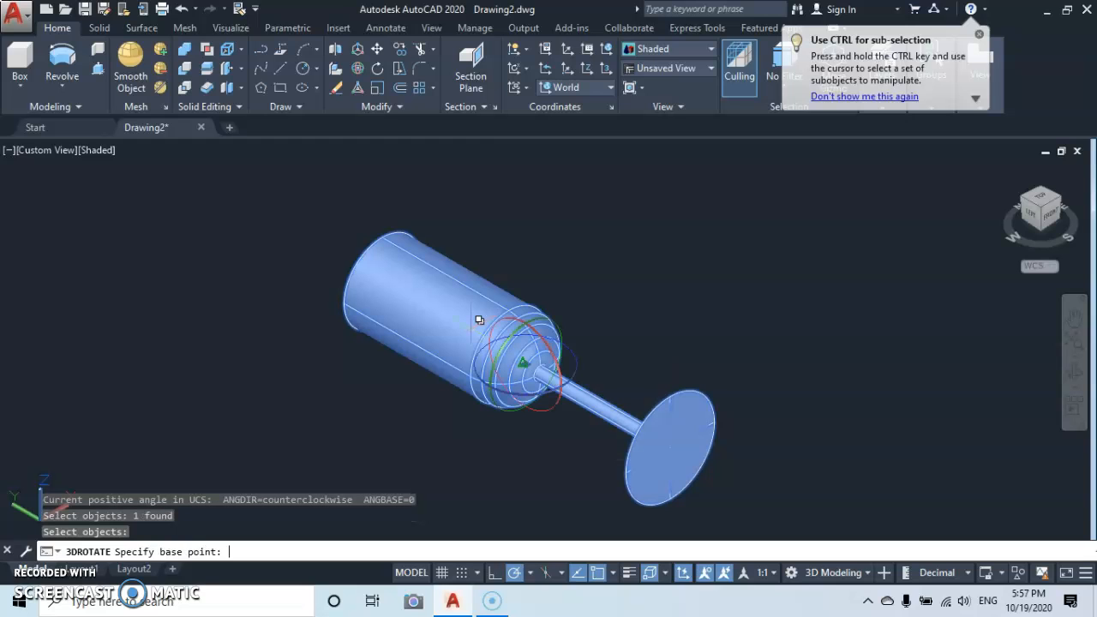
left_click(548, 348)
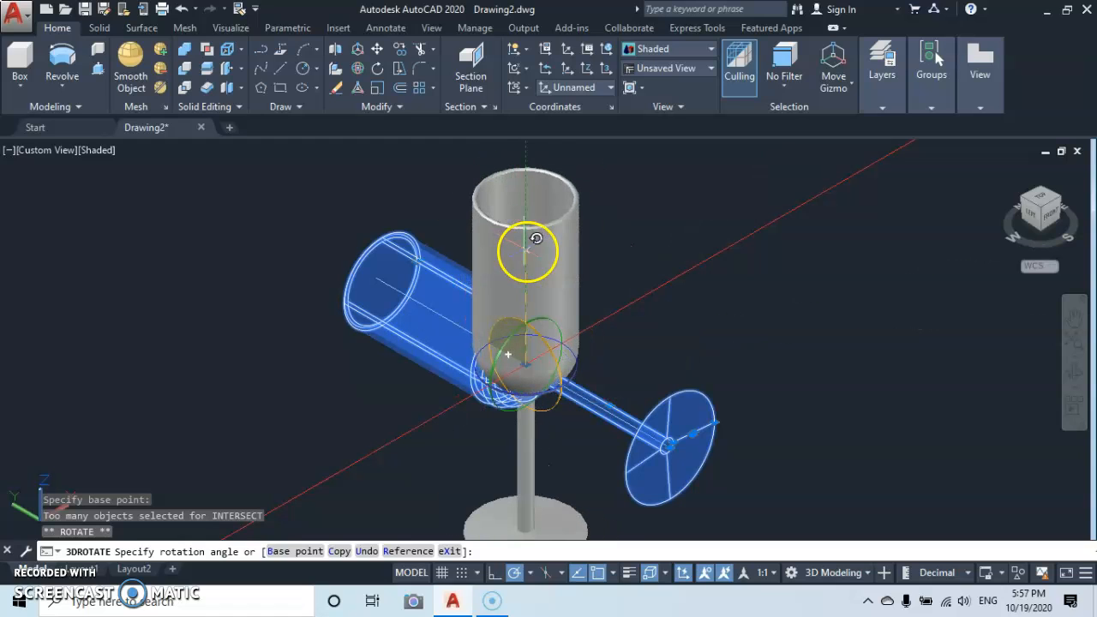
left_click(527, 181)
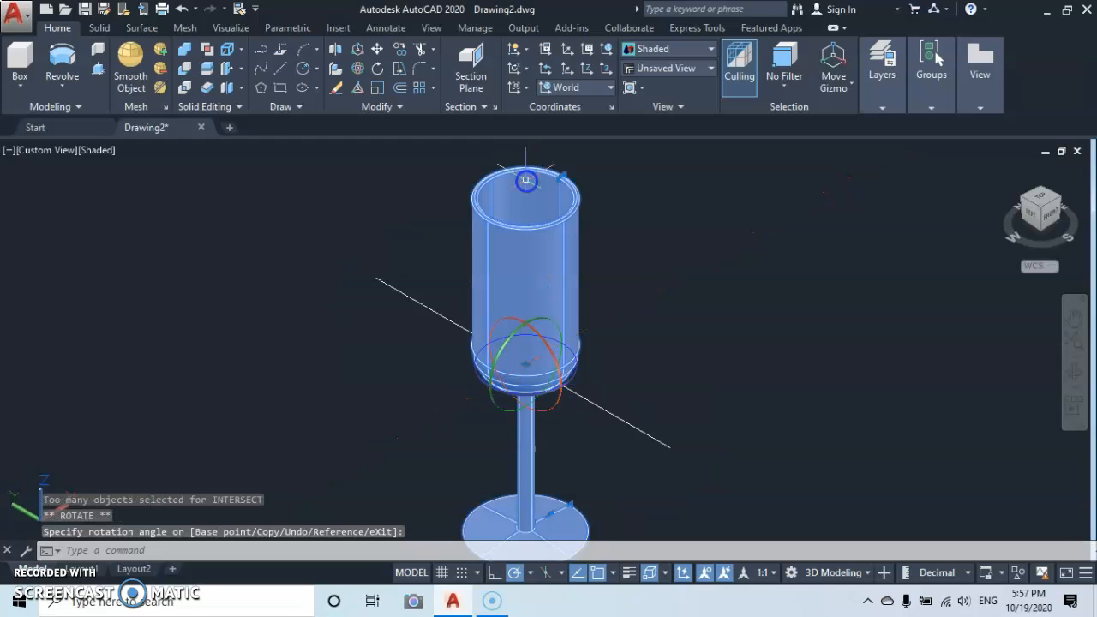
key("Escape")
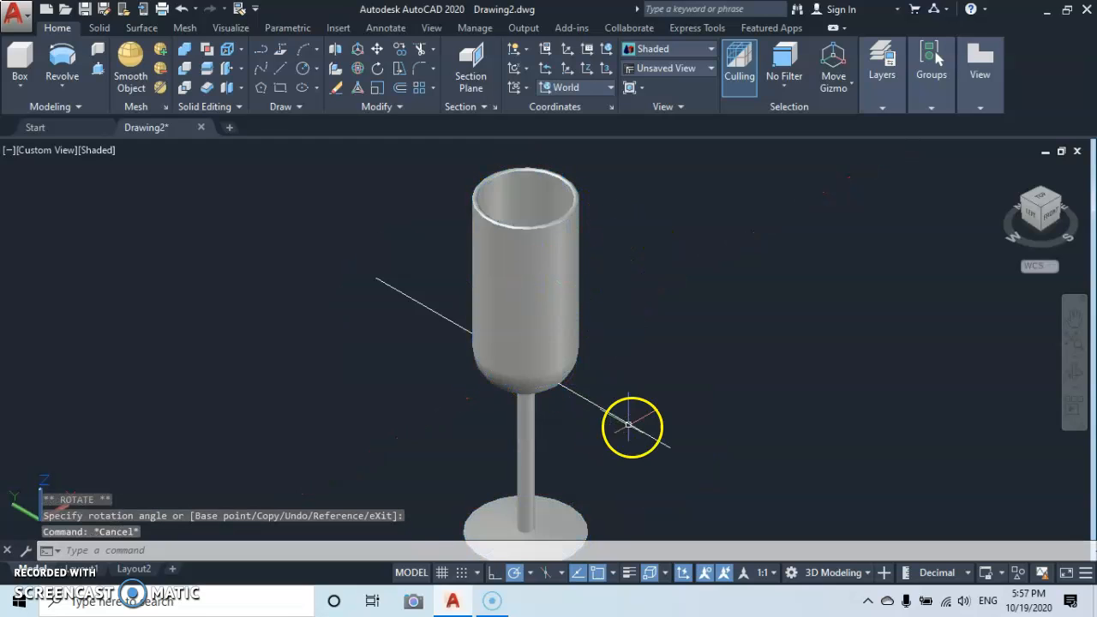
- Delete the leftover revolve axis line that crosses the upright glass
left_click(667, 396)
left_click(596, 465)
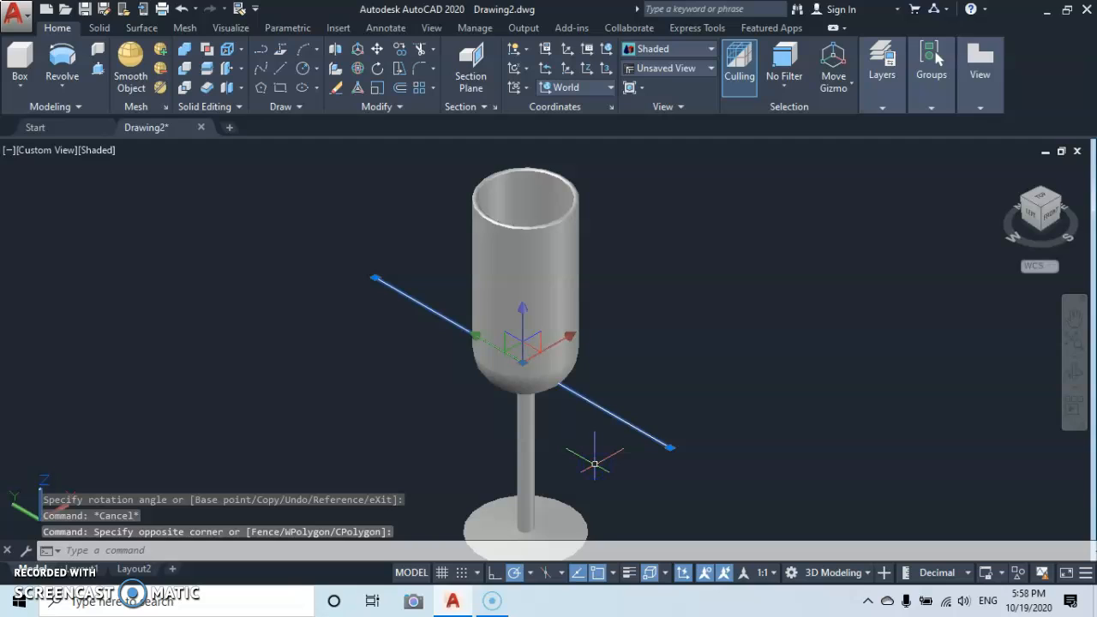
key("Delete")
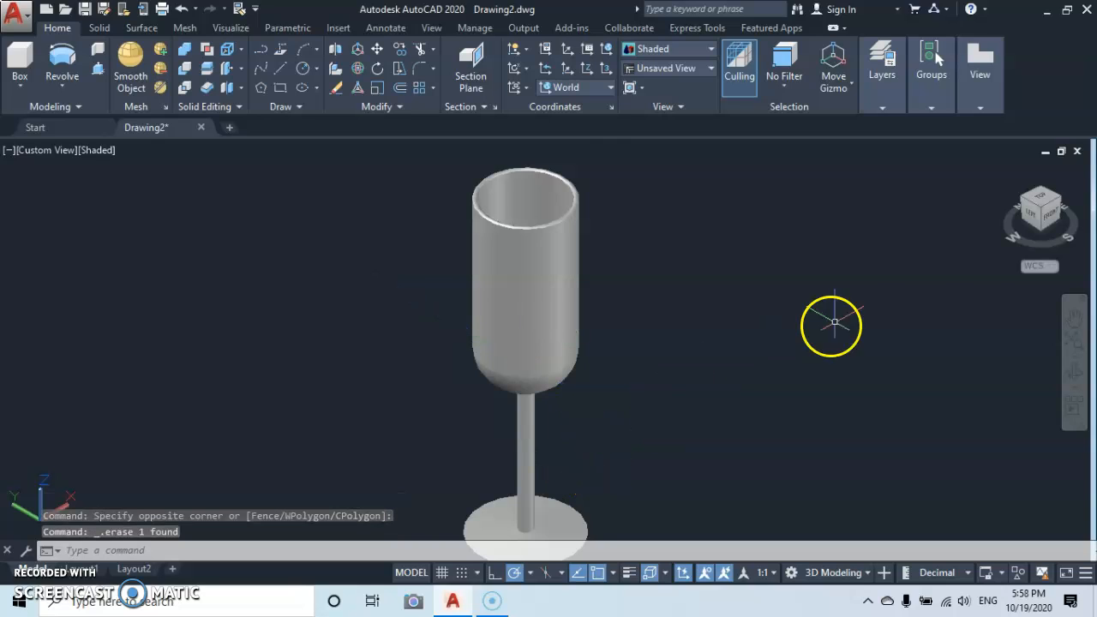
left_click(1075, 374)
left_click_drag(580, 336, 581, 286)
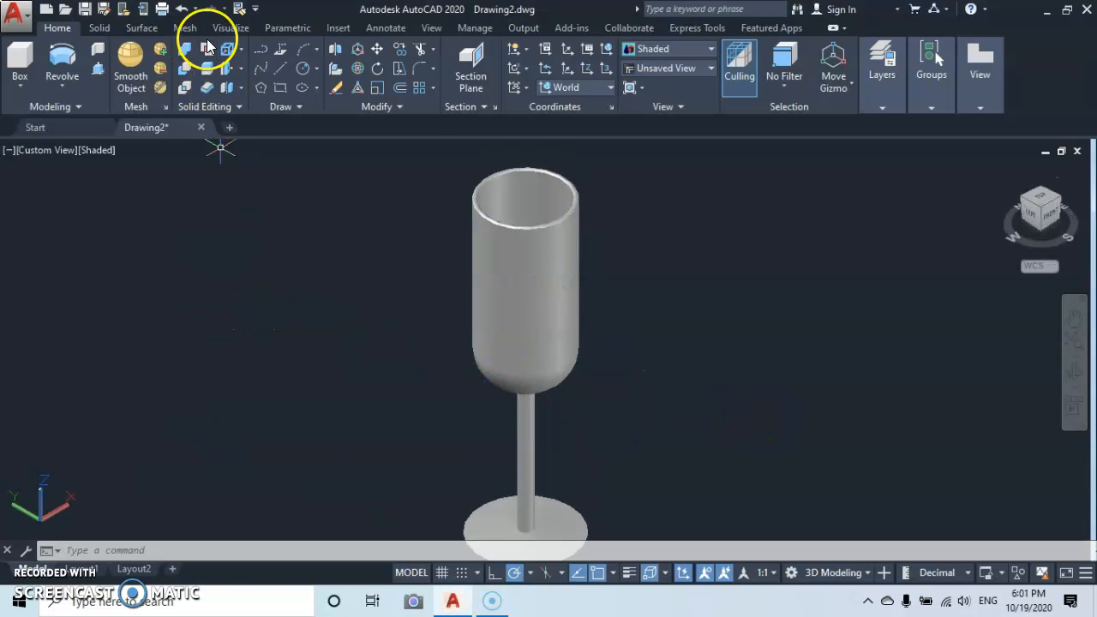
- Open the Materials Browser and show the Glass category of the Autodesk Library
left_click(230, 29)
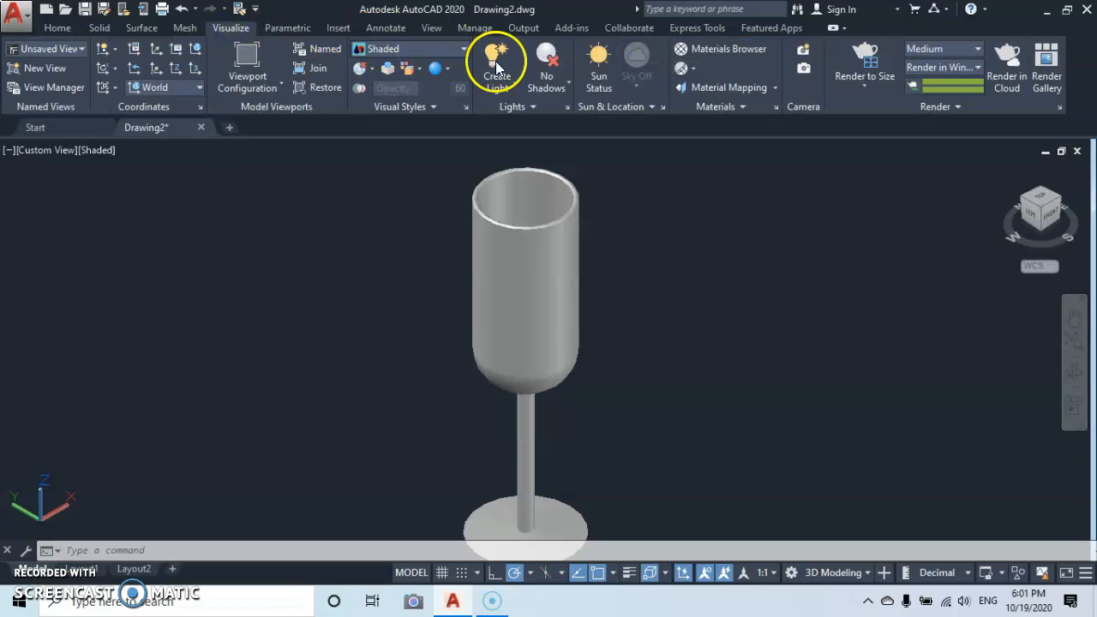
left_click(686, 46)
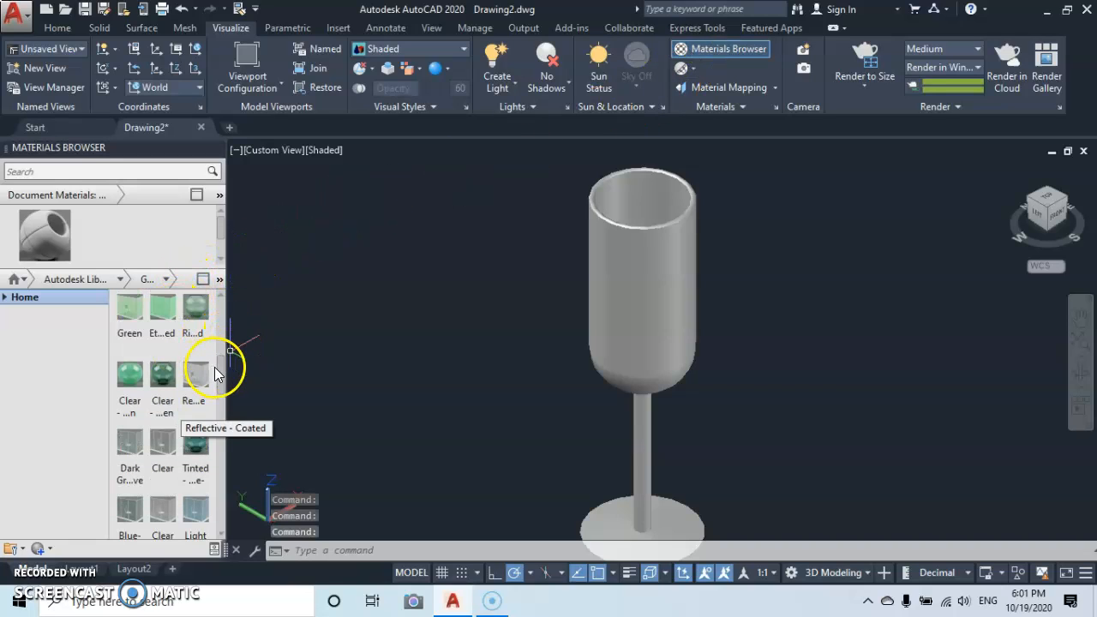
left_click_drag(221, 375, 219, 296)
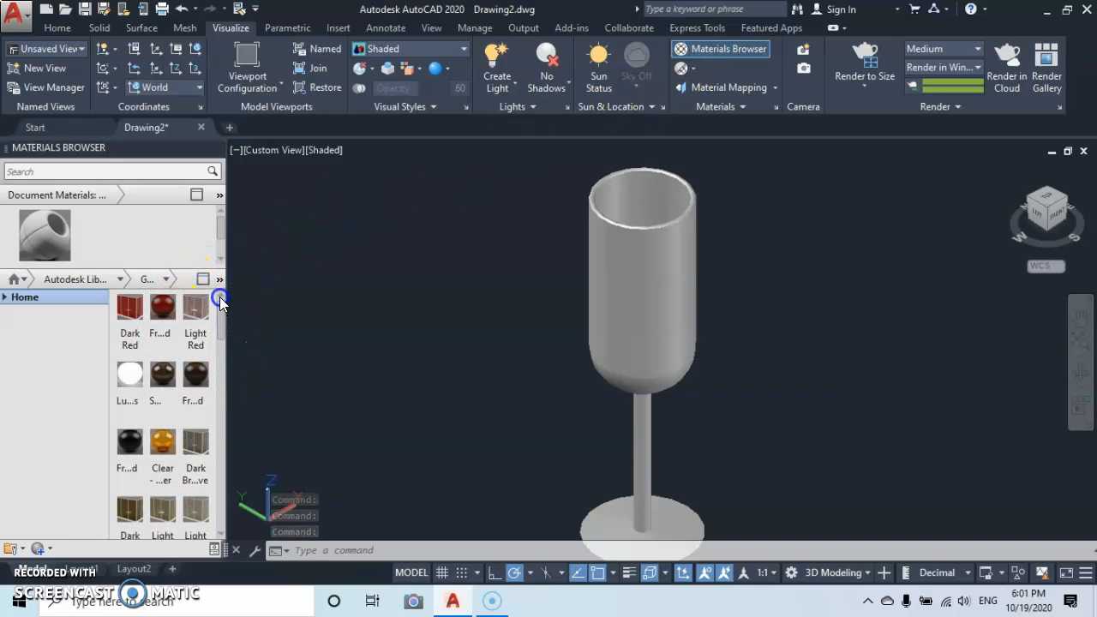
left_click(120, 278)
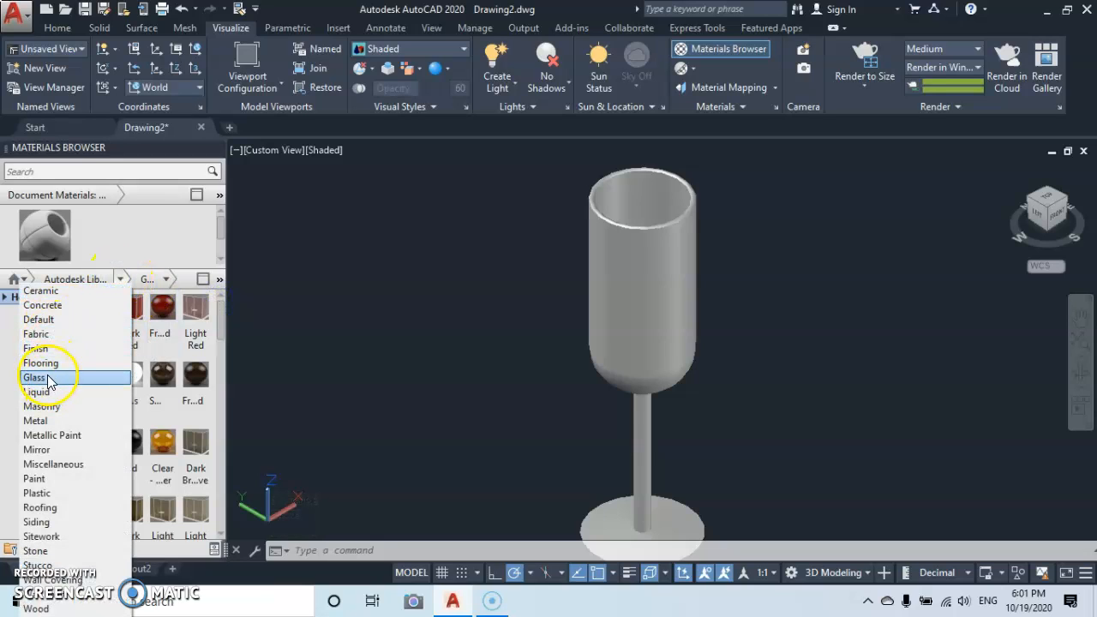
left_click(49, 379)
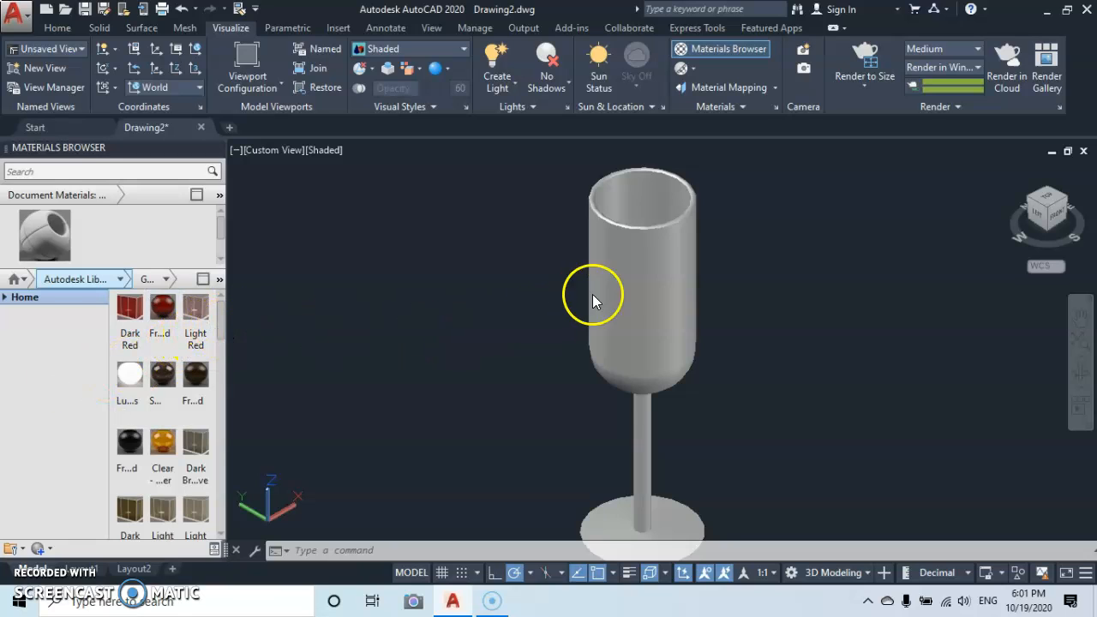
- Apply the Dark Bronze Reflective glass material to the stemmed glass solid
left_click(644, 279)
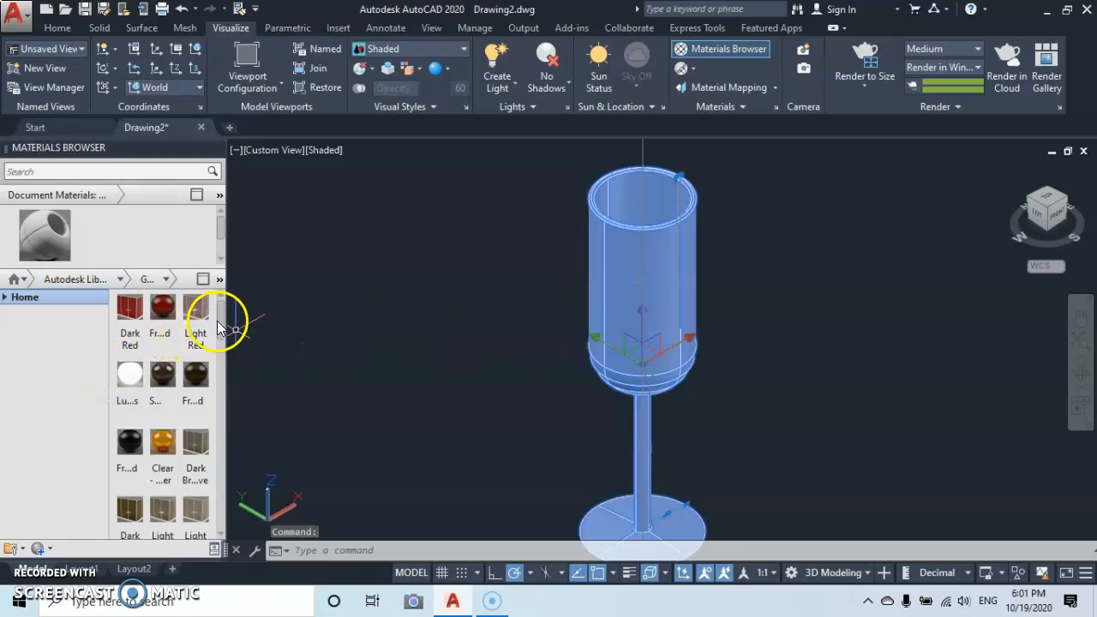
mouse_move(221, 328)
left_mouse_down()
mouse_move(216, 369)
mouse_move(216, 336)
left_mouse_up()
mouse_move(190, 359)
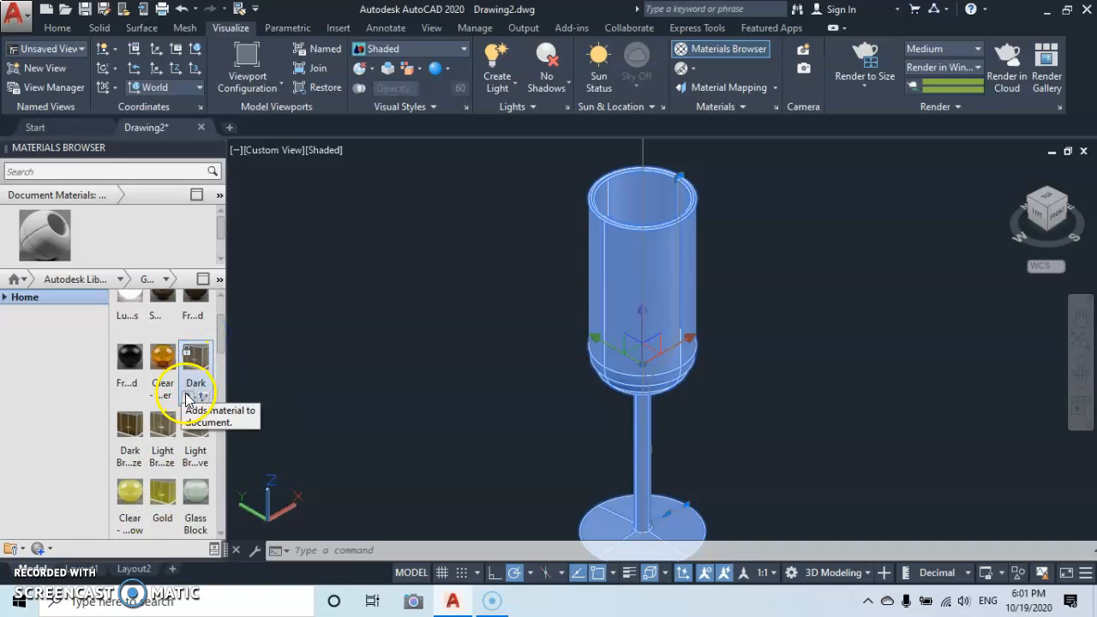
left_click(195, 358)
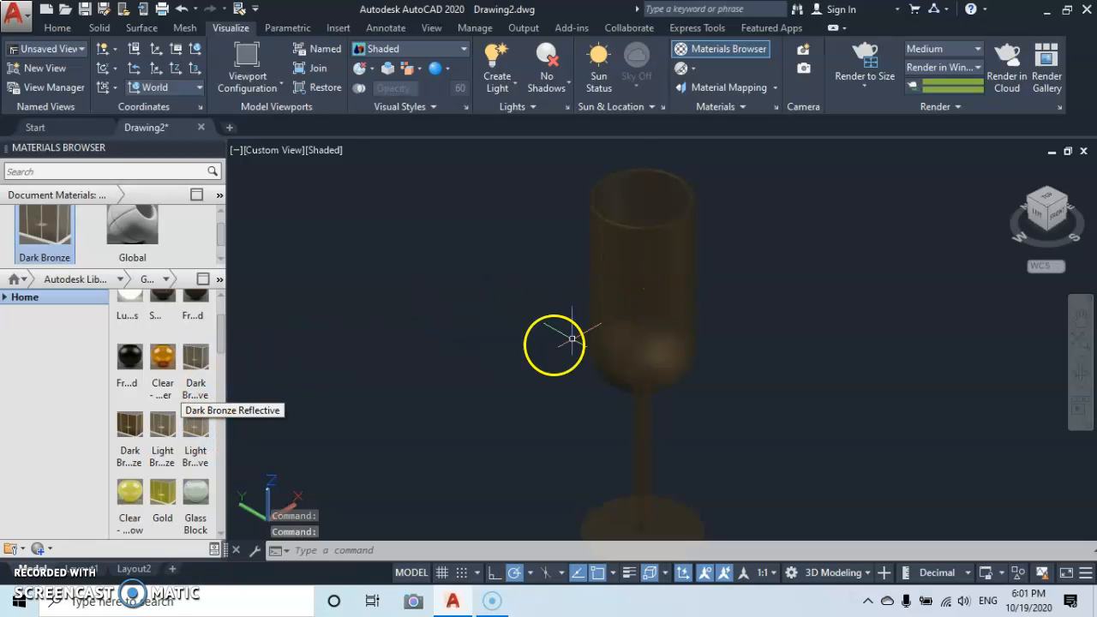
- Apply the Dark Green reflective glass material to the stemmed glass solid
left_click(662, 312)
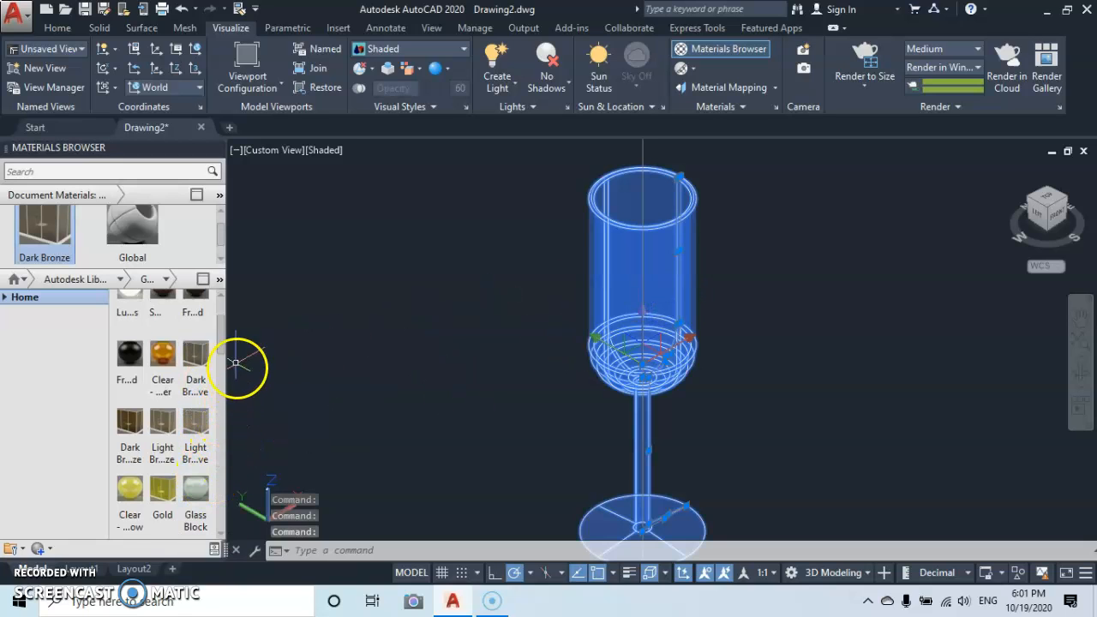
left_click_drag(221, 342, 220, 389)
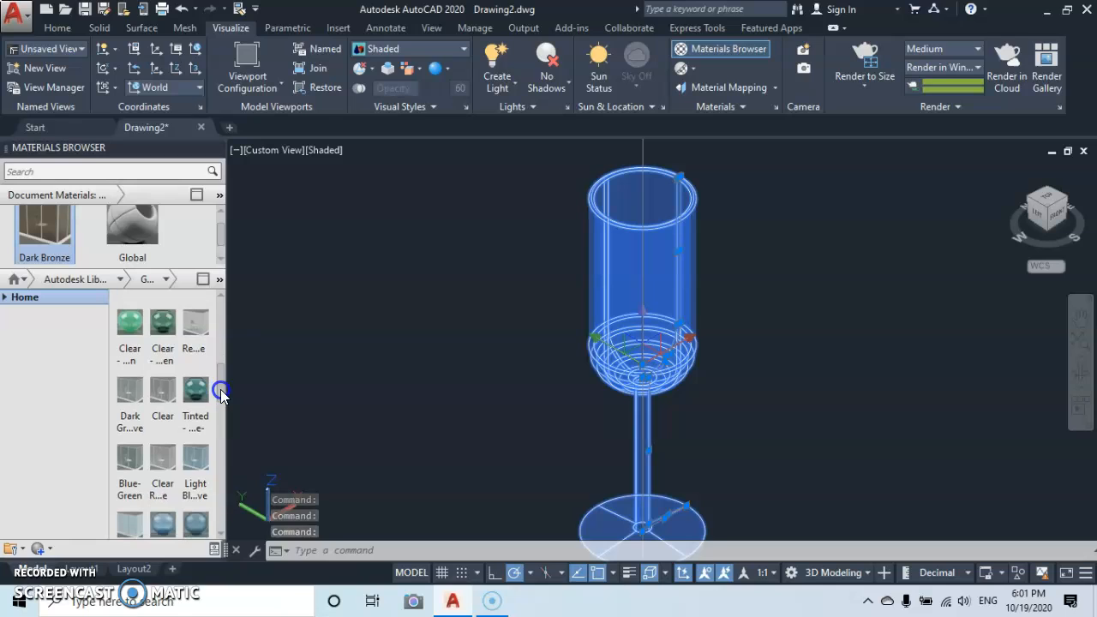
left_click(130, 390)
left_click(127, 419)
left_click(189, 407)
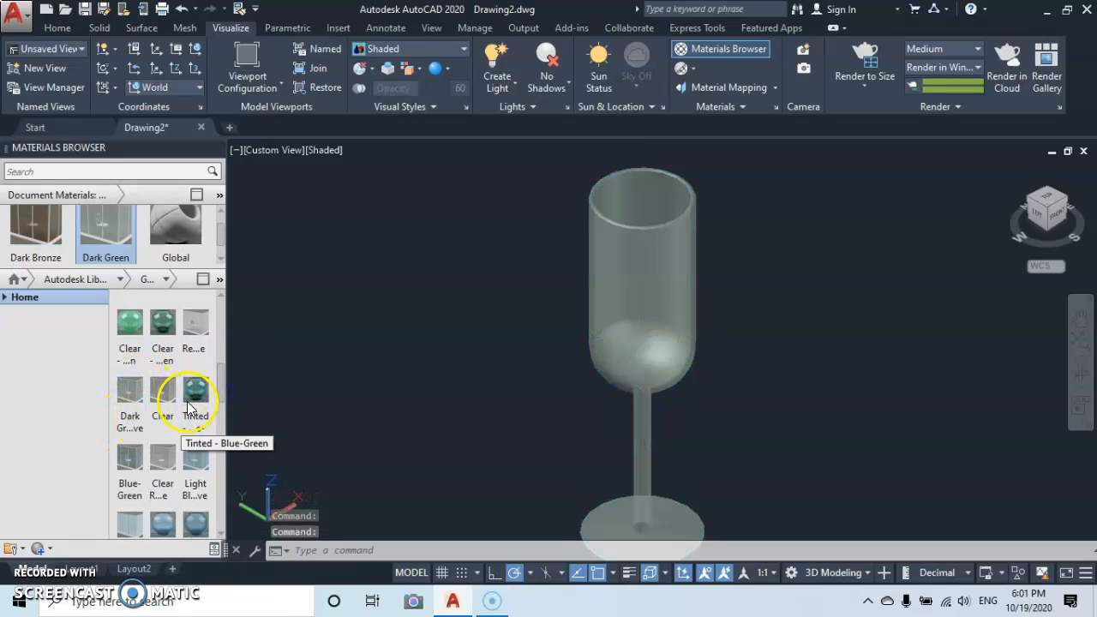
- Draw a circle with a diameter of 5 centred inside the bowl of the glass
left_click(1082, 369)
left_click_drag(831, 351, 582, 452)
left_click_drag(638, 365, 645, 341)
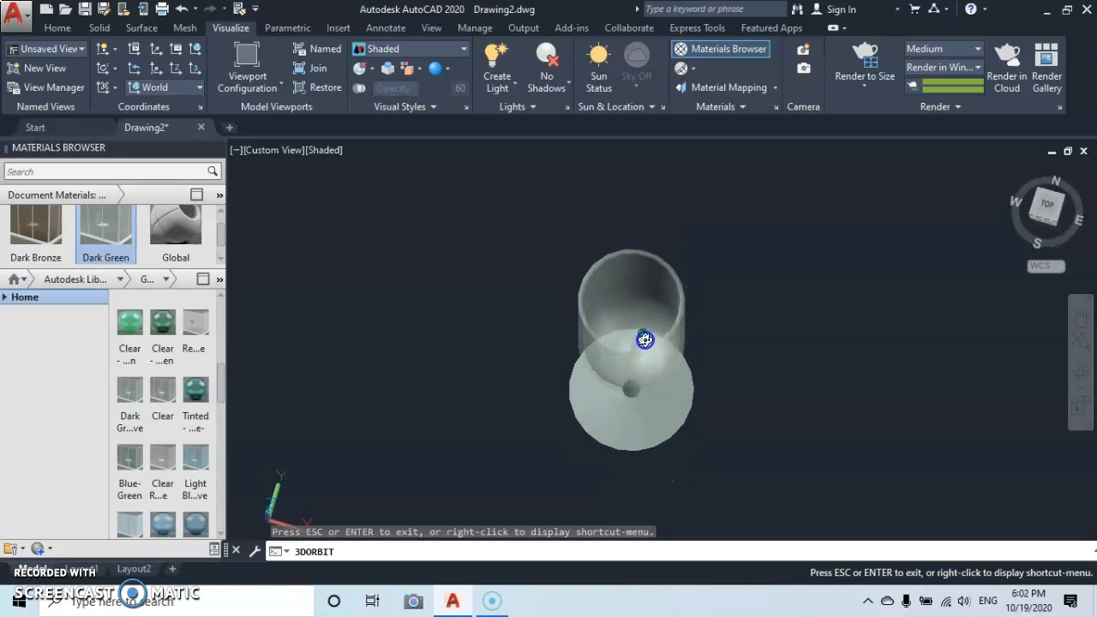
right_click(802, 452)
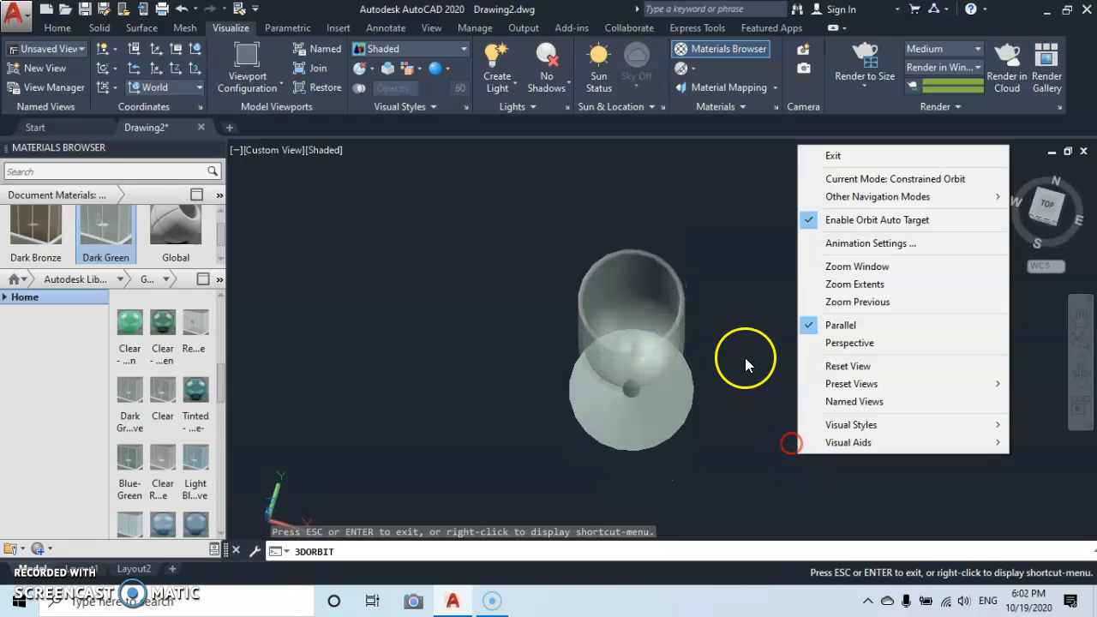
left_click(830, 155)
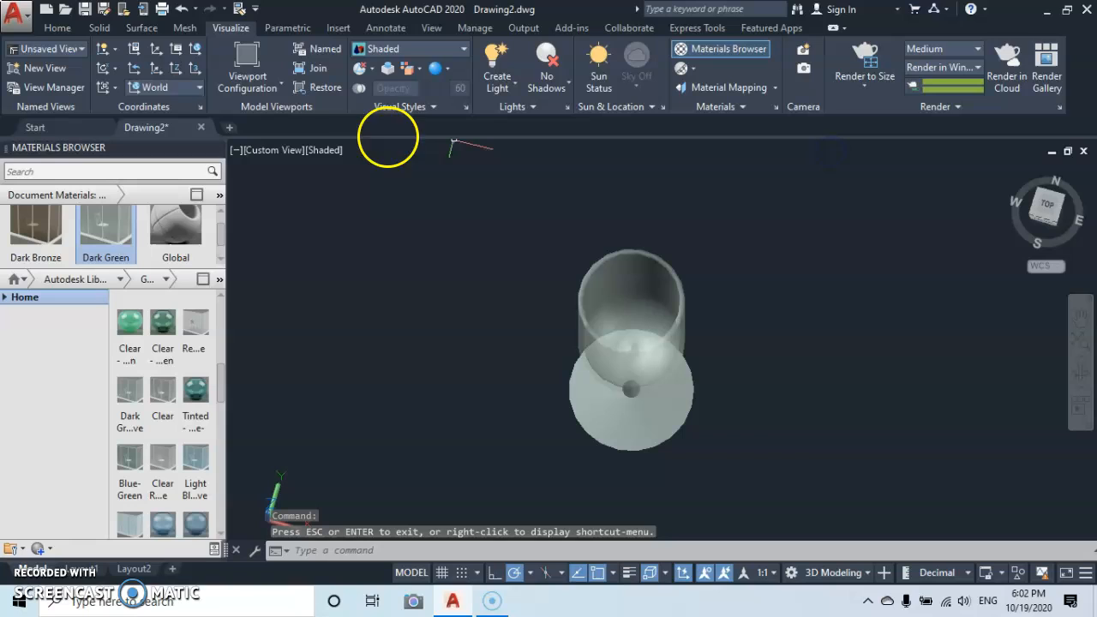
left_click(56, 29)
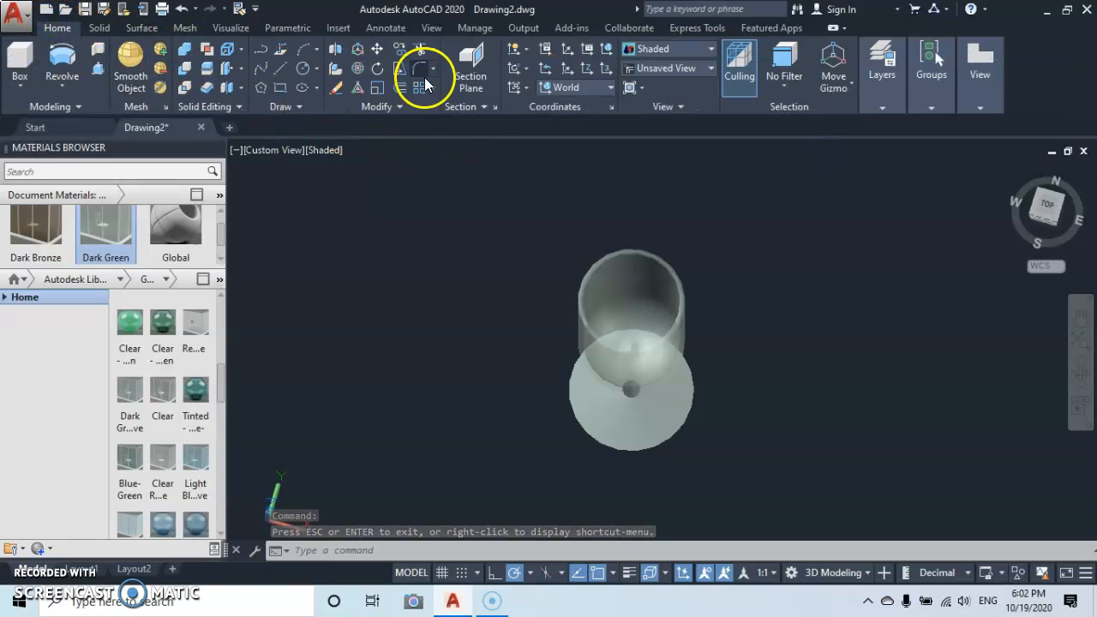
left_click(302, 69)
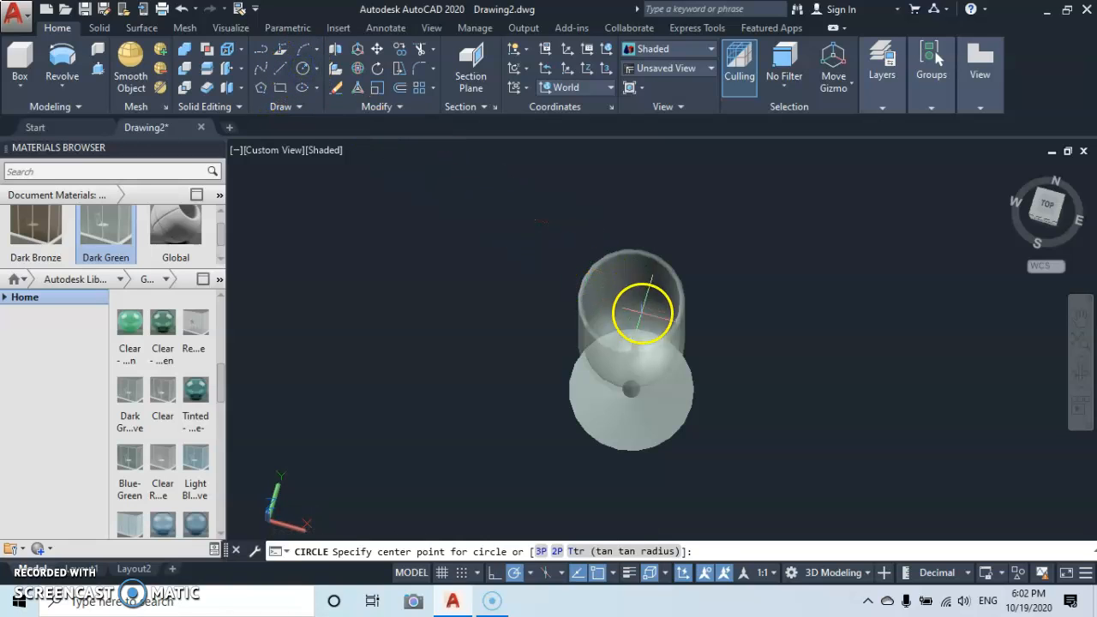
left_click(631, 341)
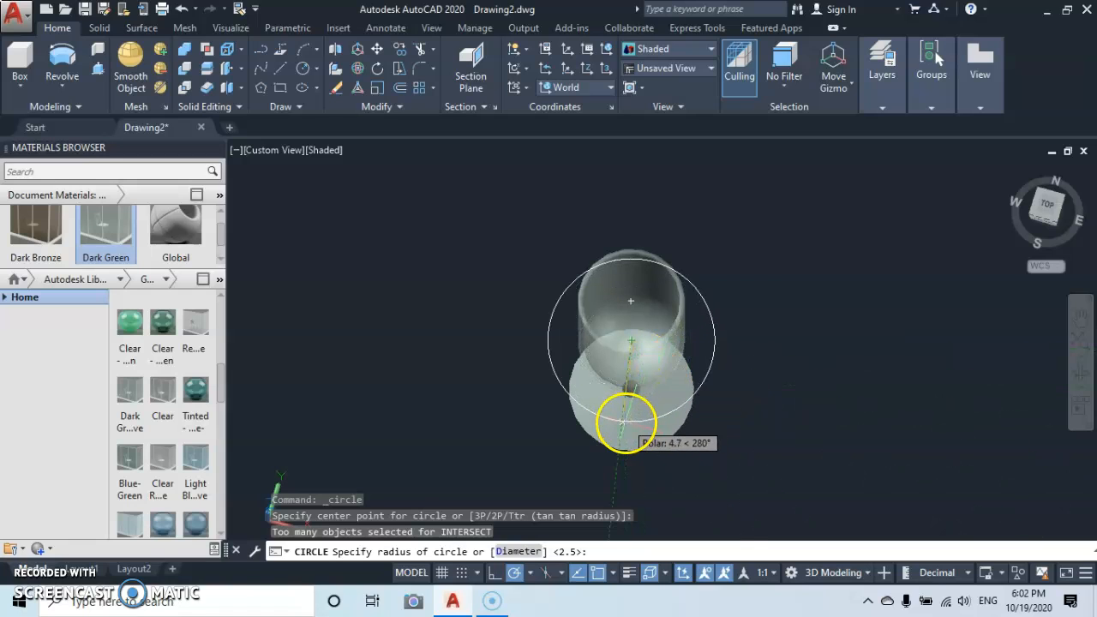
left_click(518, 552)
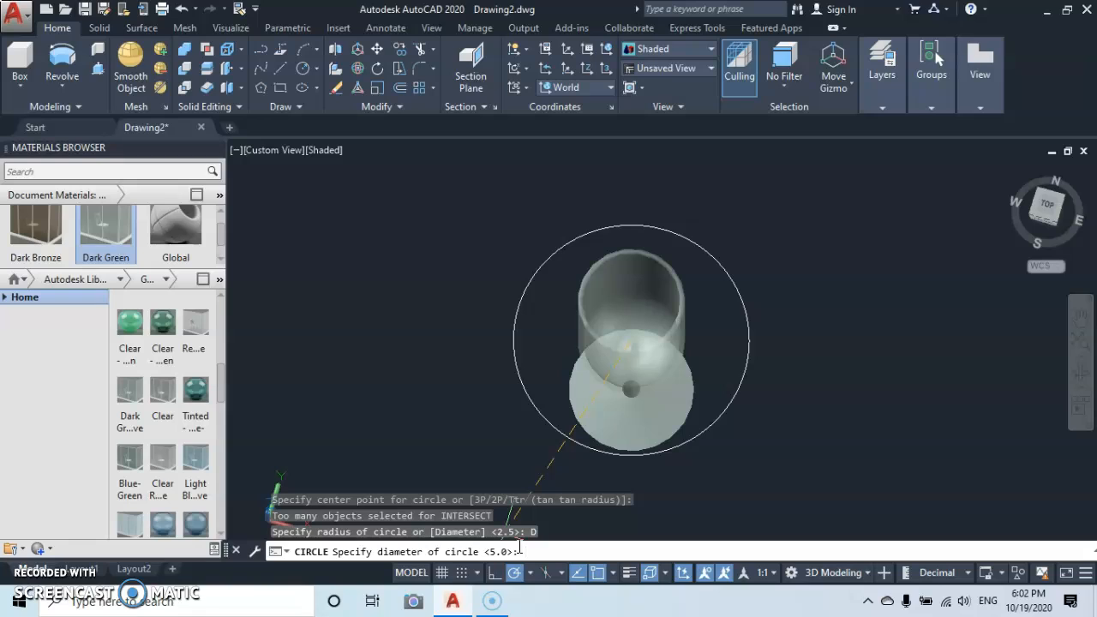
key("Return")
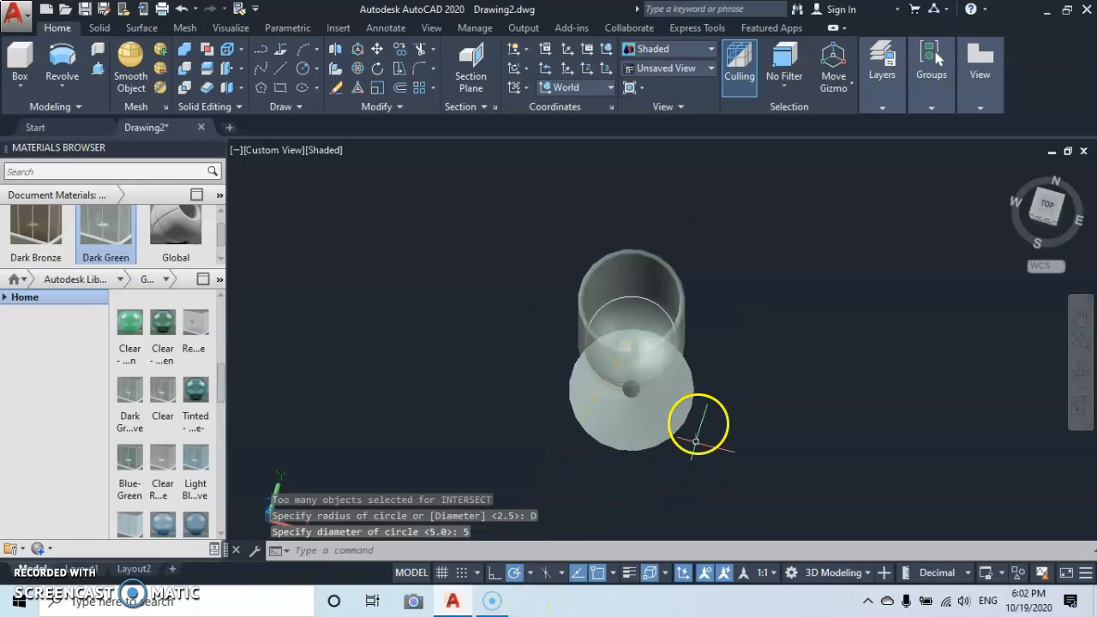
- Extrude the circle upward inside the bowl as a solid cylinder ending below the rim, representing the liquid
left_click(1082, 373)
left_click_drag(693, 403, 608, 377)
right_click(758, 98)
left_click(804, 110)
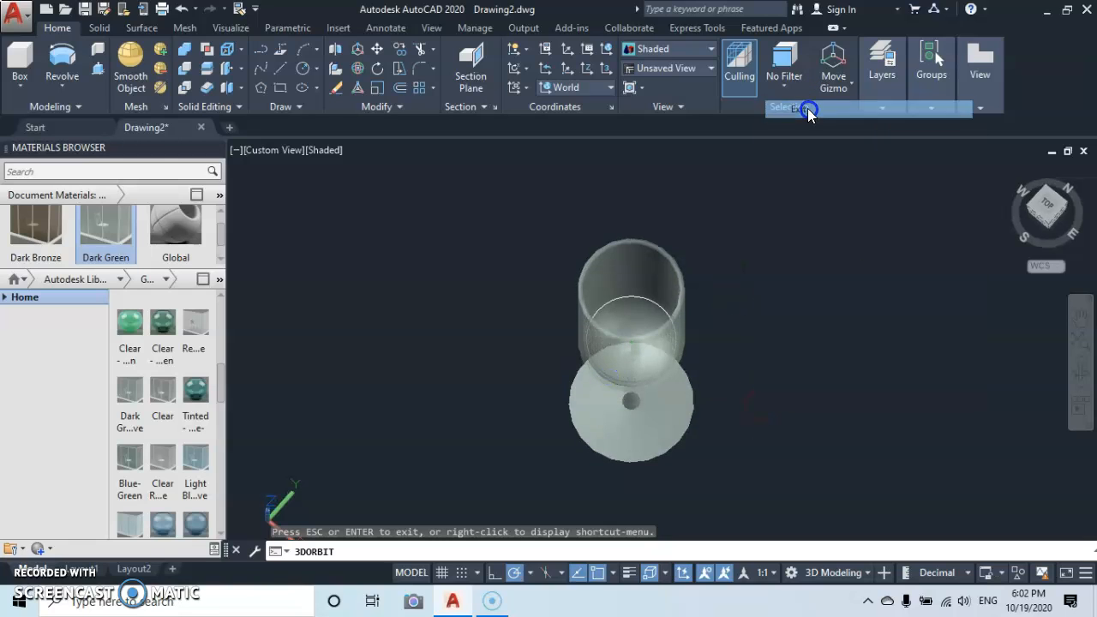
left_click(61, 81)
left_click(56, 118)
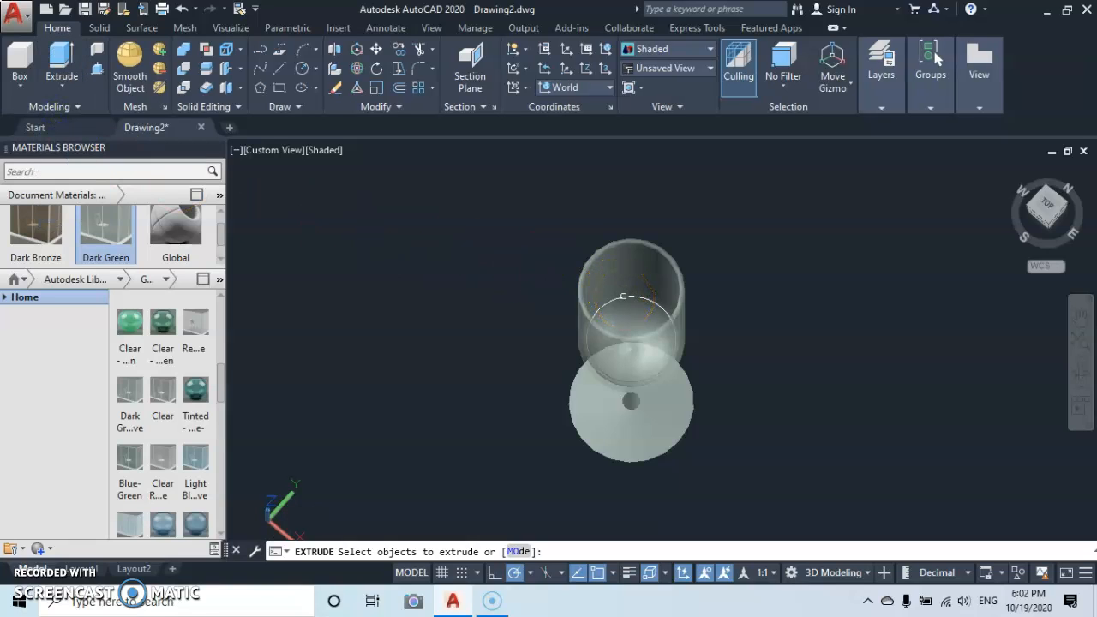
left_click(623, 296)
key("Return")
key("Return")
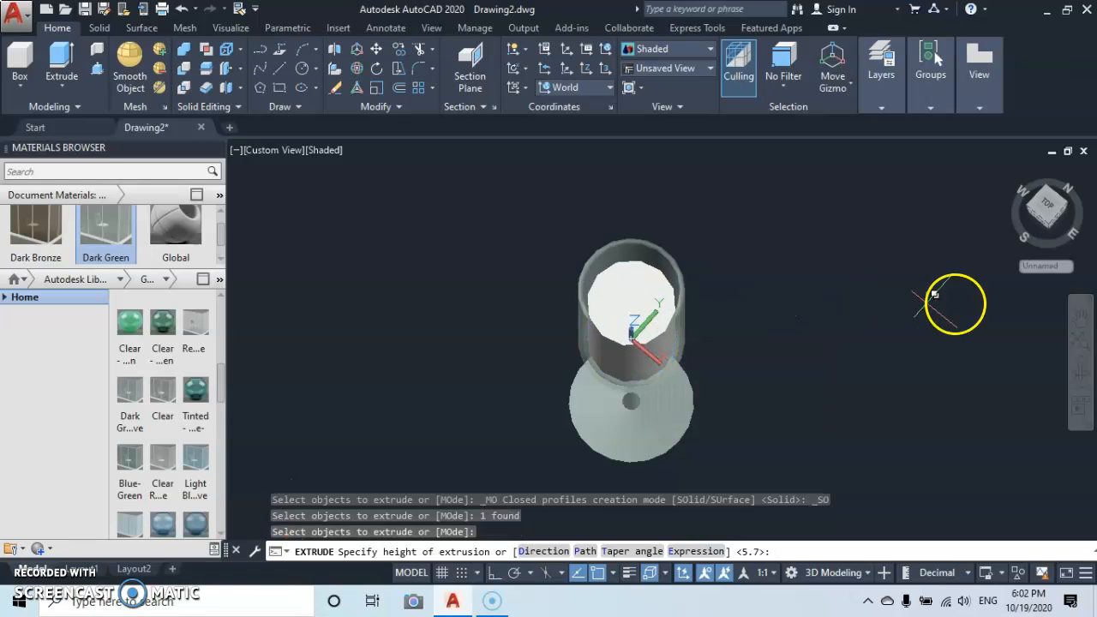
left_click(1080, 368)
left_click_drag(734, 386, 666, 368)
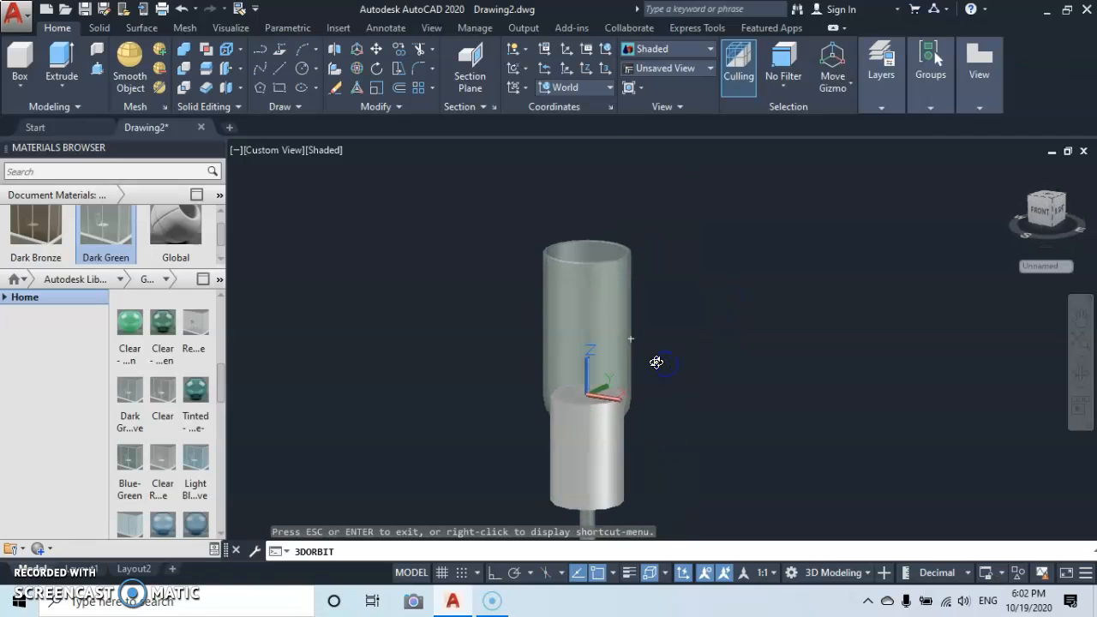
right_click(676, 377)
left_click(725, 74)
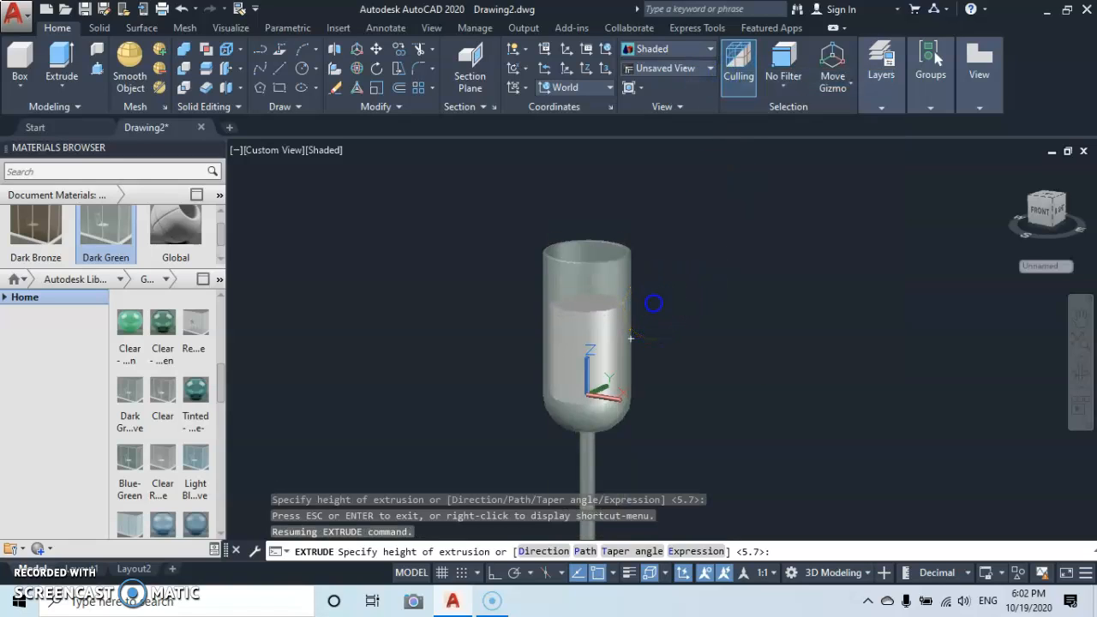
- Show the Liquid category of the Autodesk Library in the Materials Browser
left_click(1083, 369)
left_click_drag(849, 364, 621, 444)
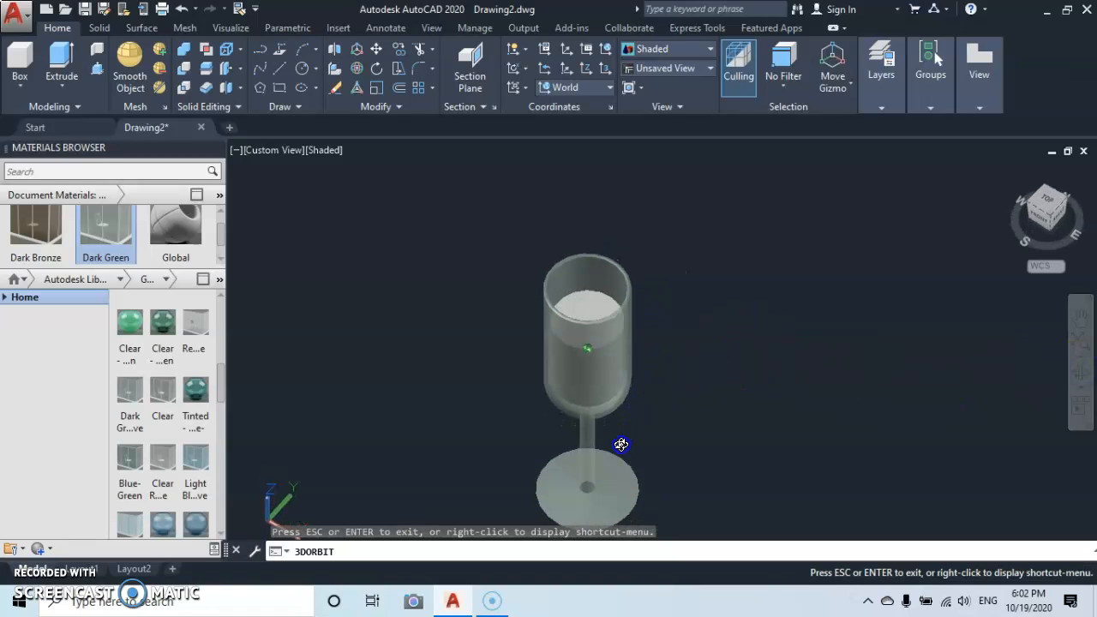
right_click(672, 415)
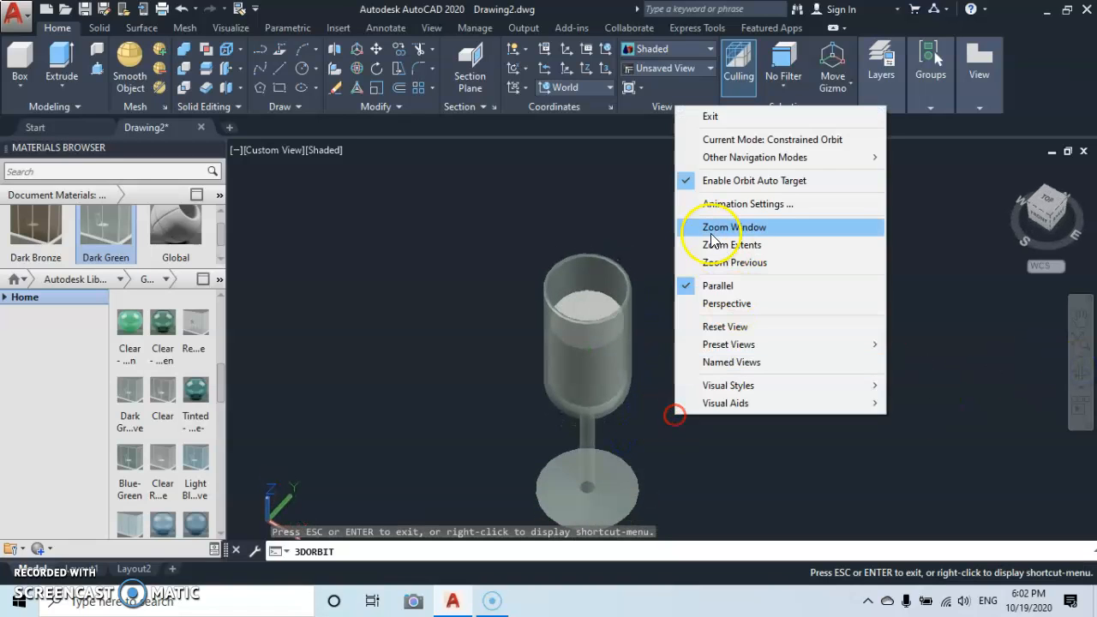
left_click(717, 116)
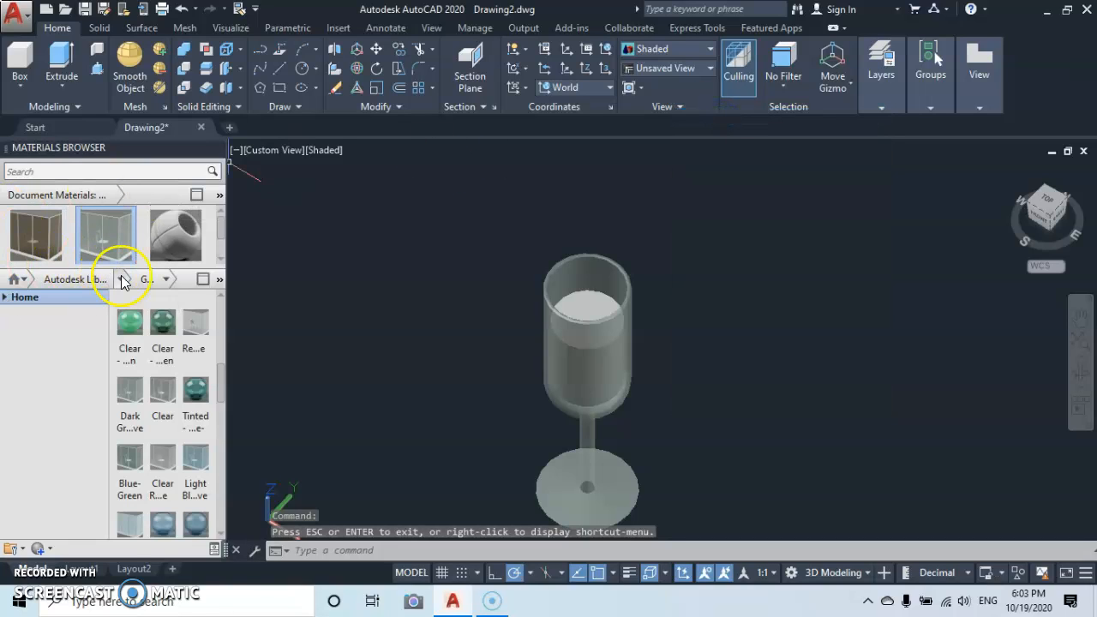
left_click(122, 280)
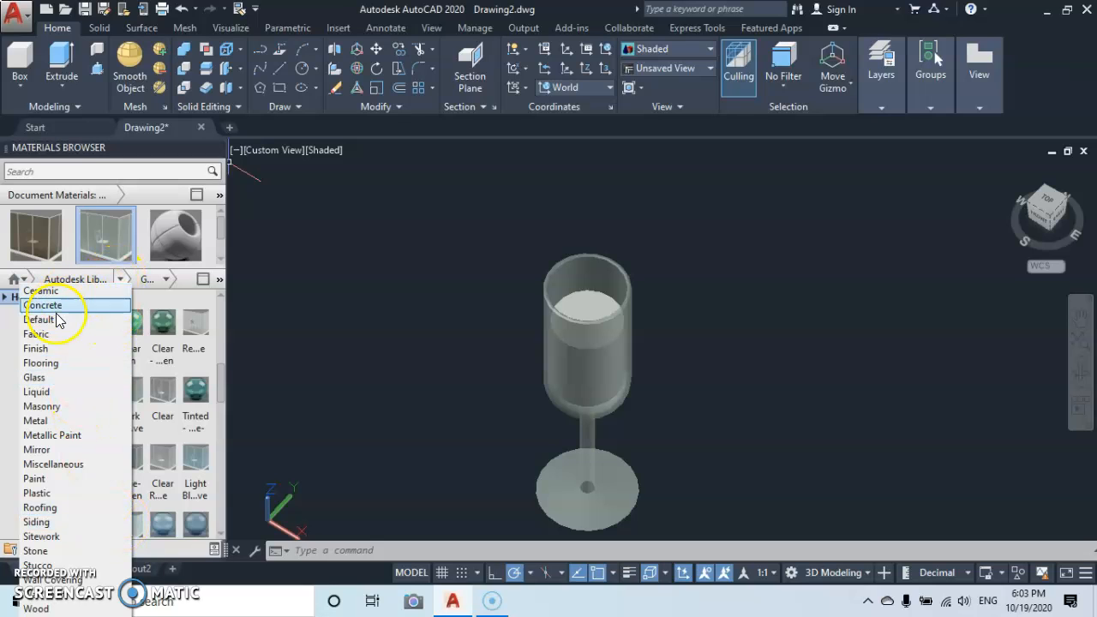
left_click(43, 392)
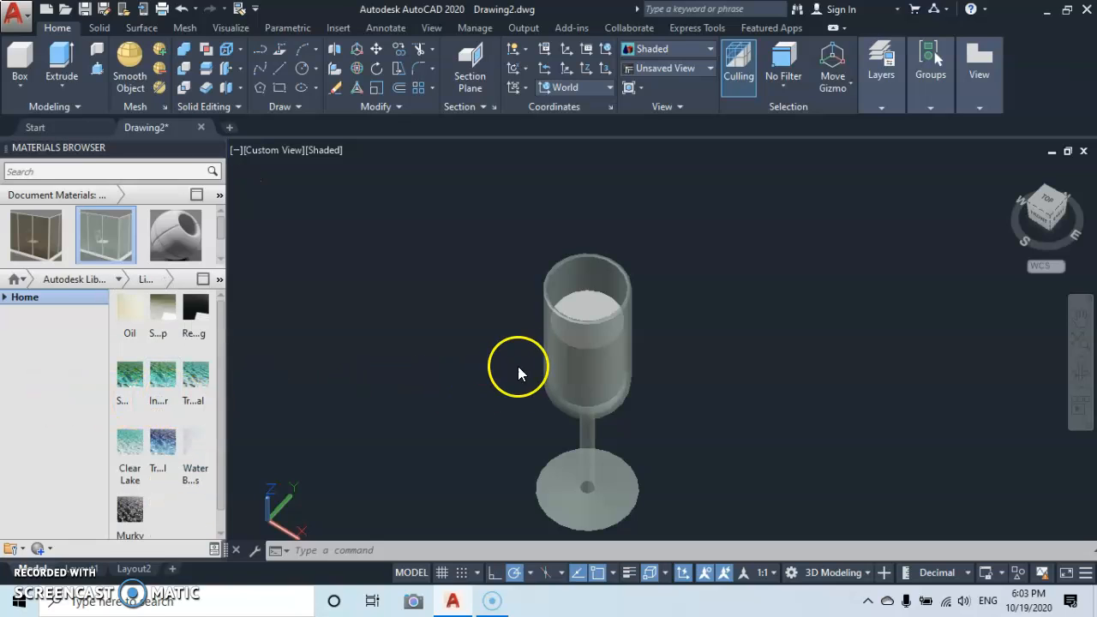
left_click(407, 364)
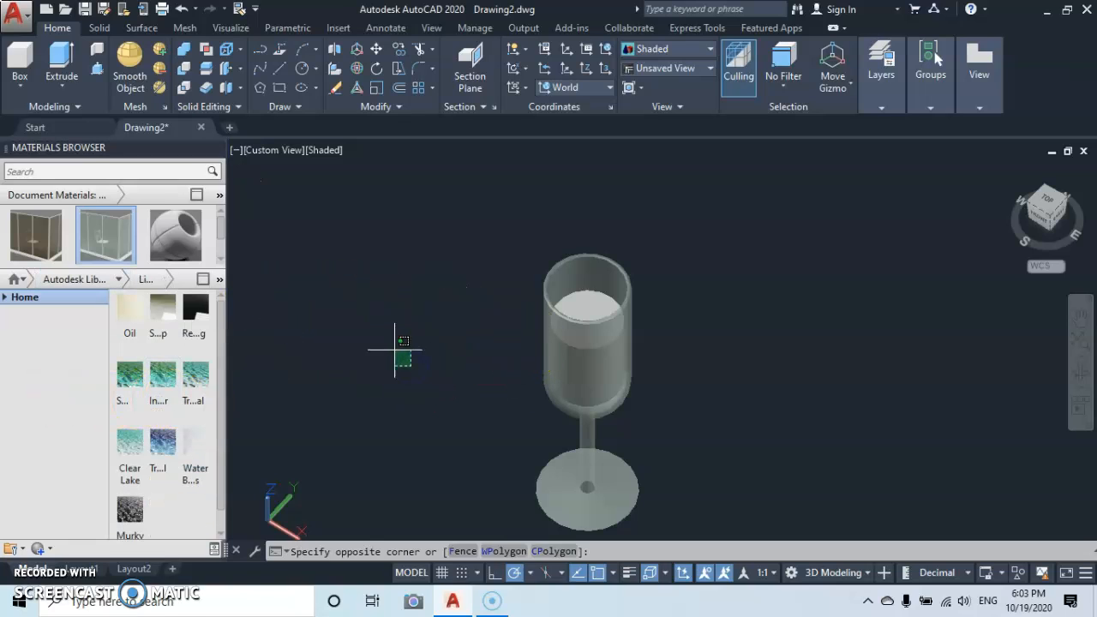
left_click(375, 347)
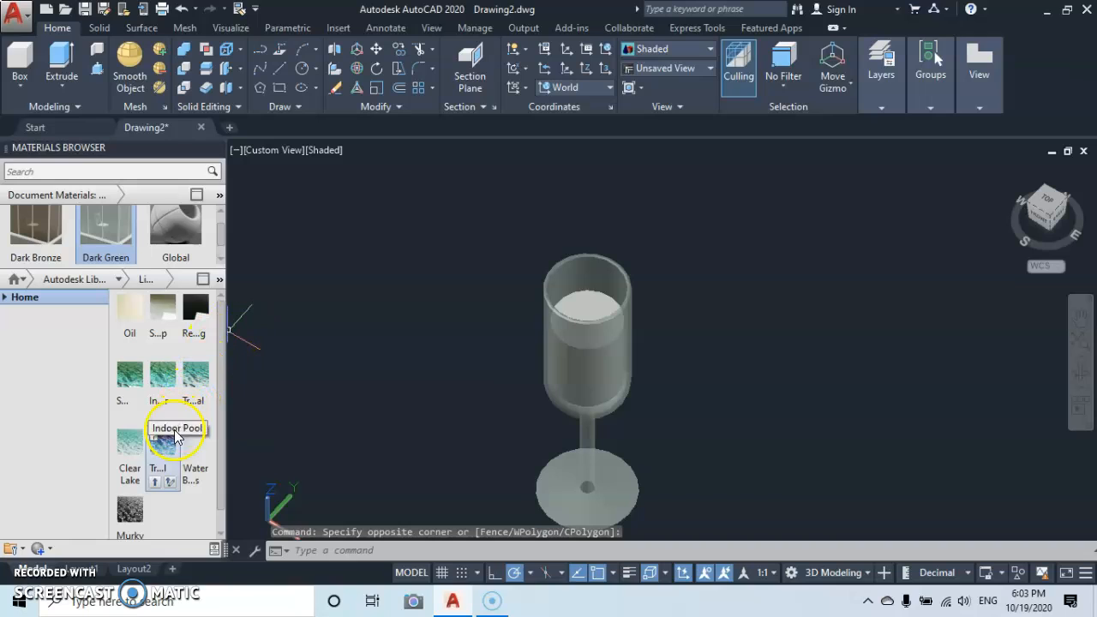
- Apply the Swimming Pool liquid material to the cylinder inside the bowl
scroll(133, 506, "down", 1)
left_click_drag(132, 468, 587, 302)
left_click(587, 303)
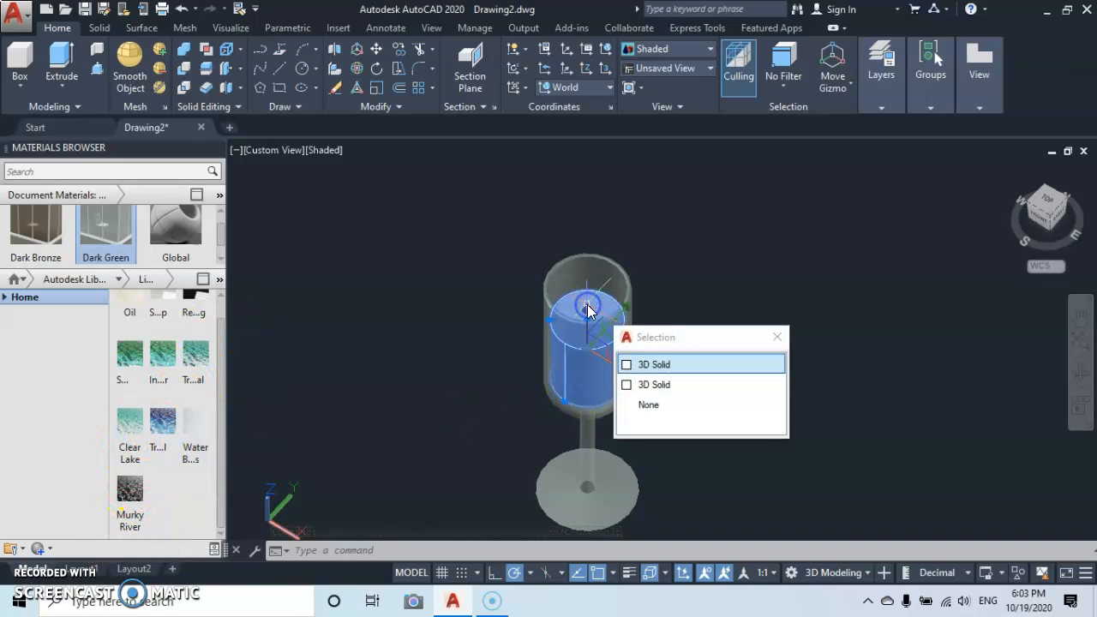
left_click(673, 366)
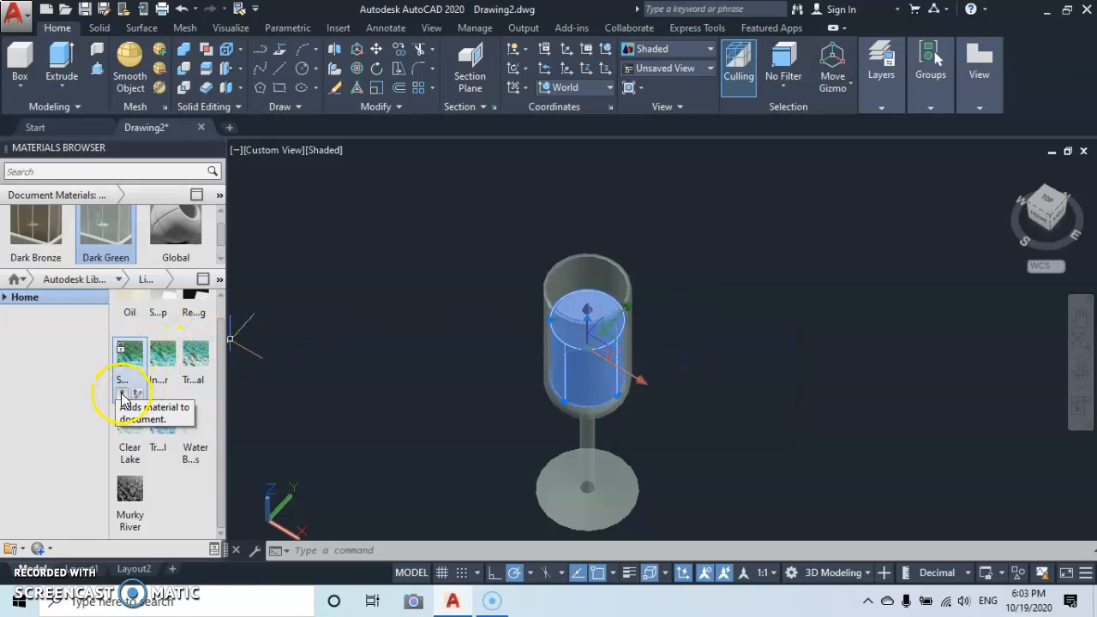
left_click(122, 395)
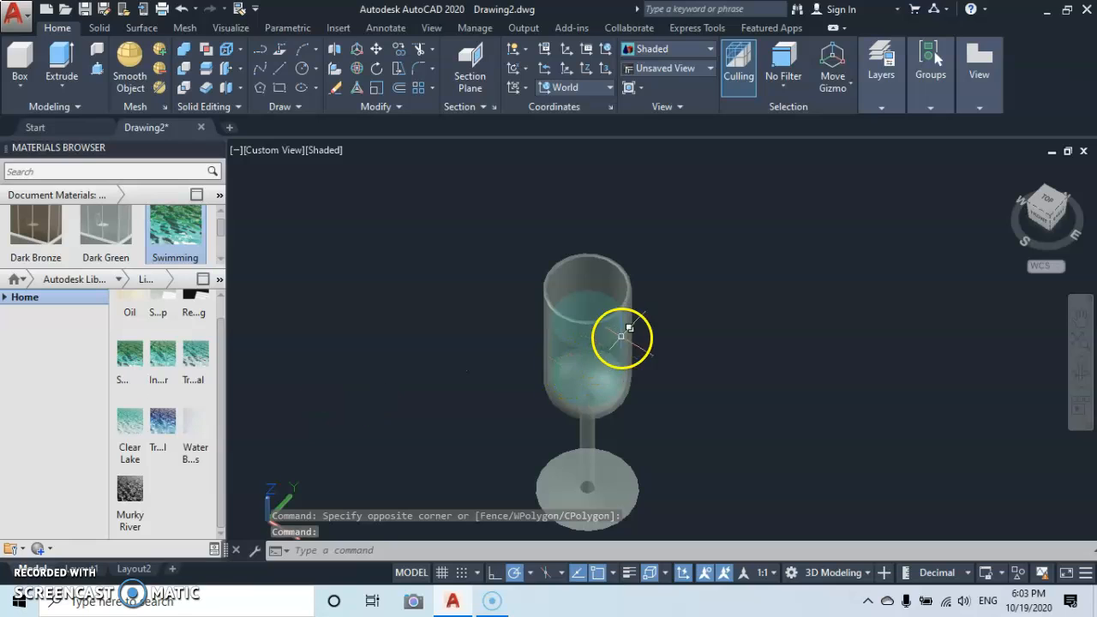
- Try the Clear Lake and Indoor Pool liquid materials on the inner cylinder
left_click(583, 303)
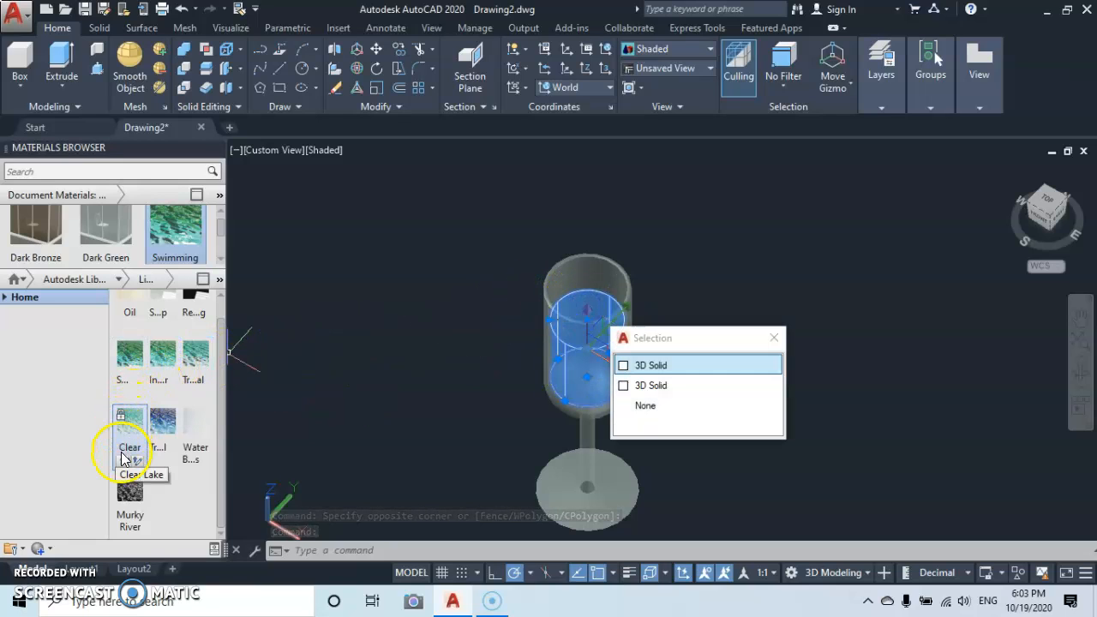
left_click(125, 456)
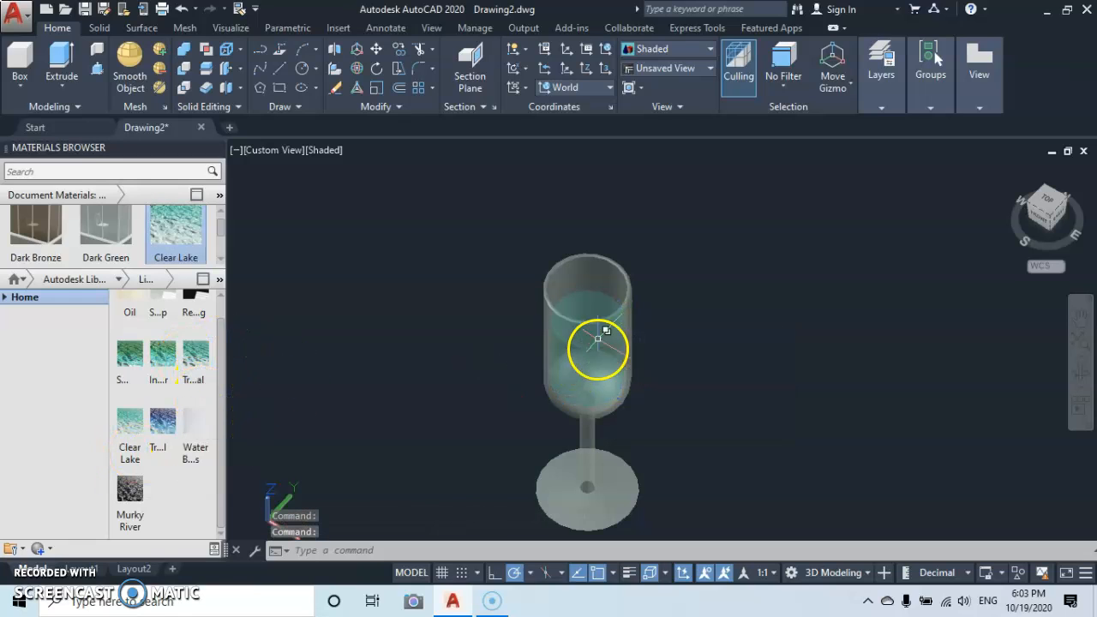
left_click(594, 307)
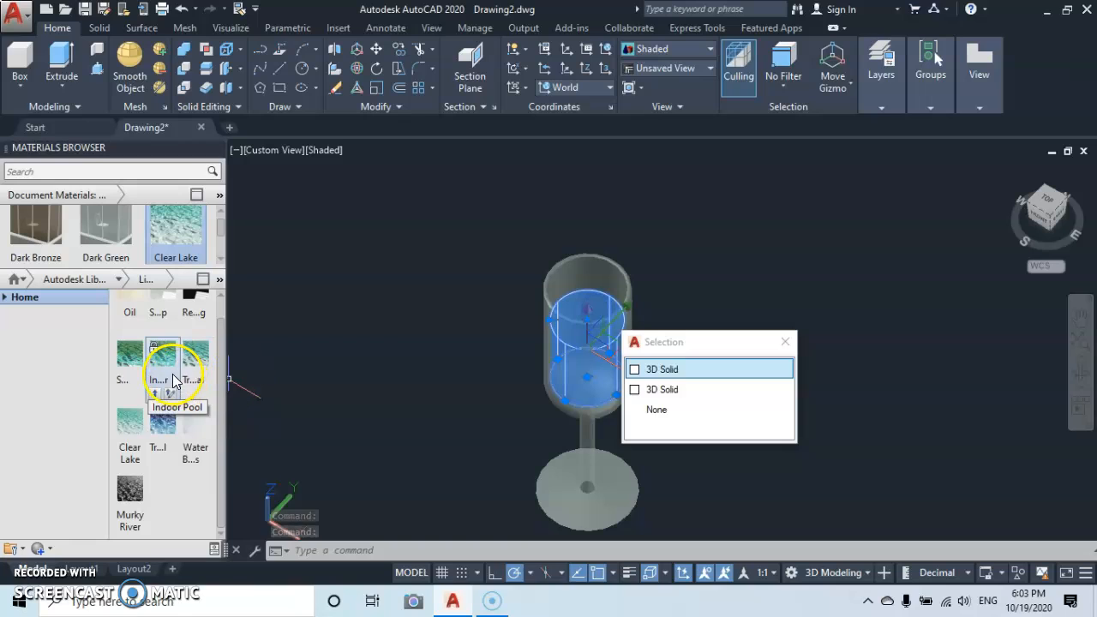
left_click(155, 392)
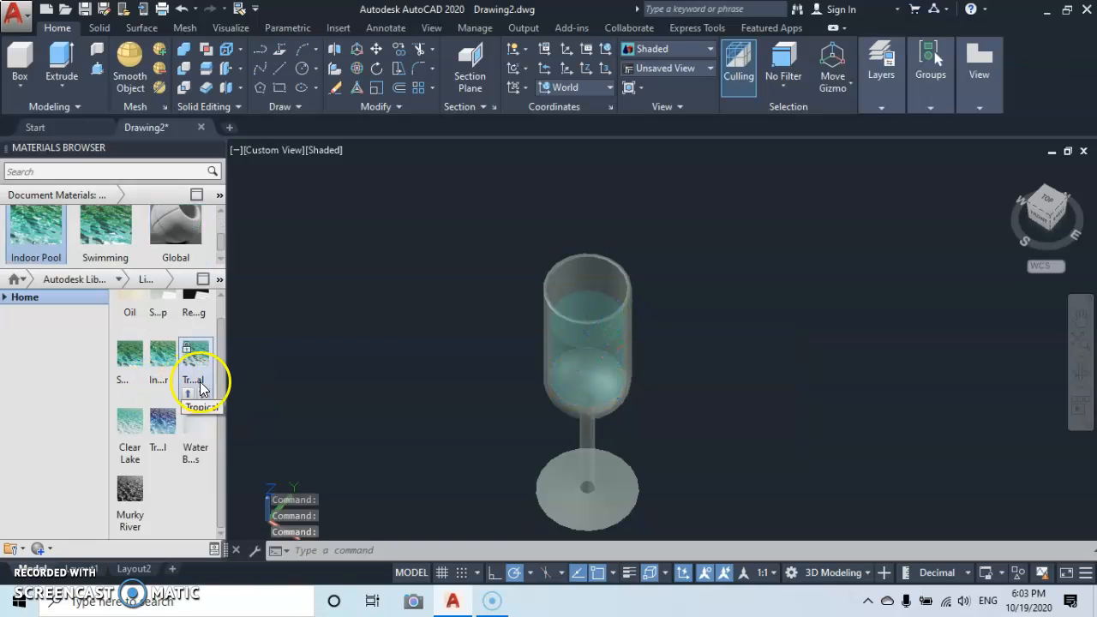
- Apply the Oil material to the inner cylinder and close the Materials Browser
left_click(582, 304)
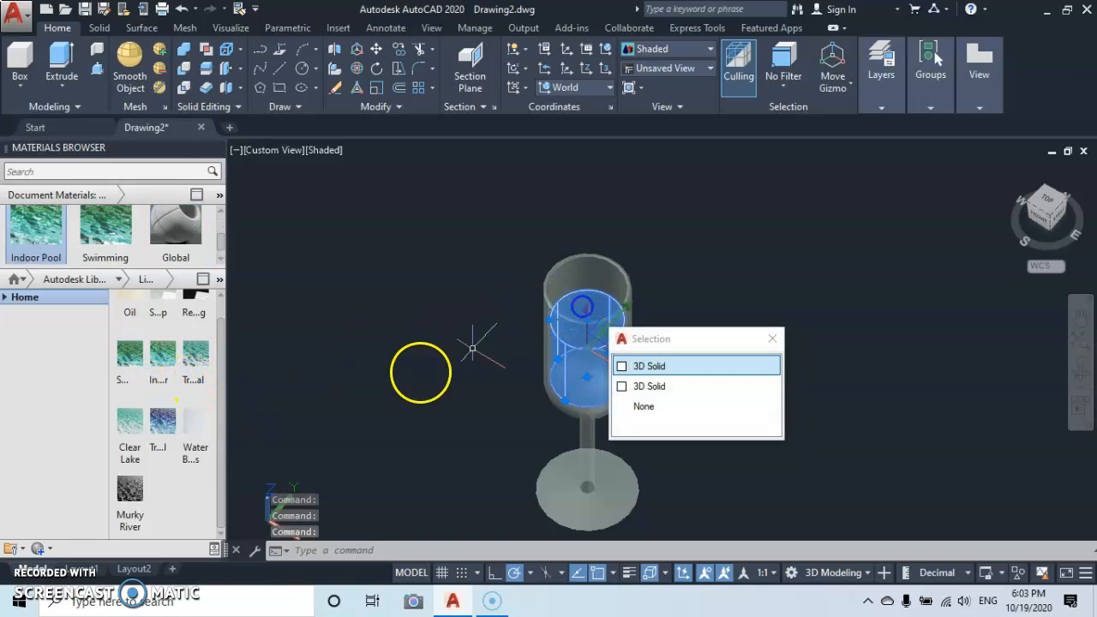
left_click_drag(223, 330, 223, 305)
mouse_move(132, 332)
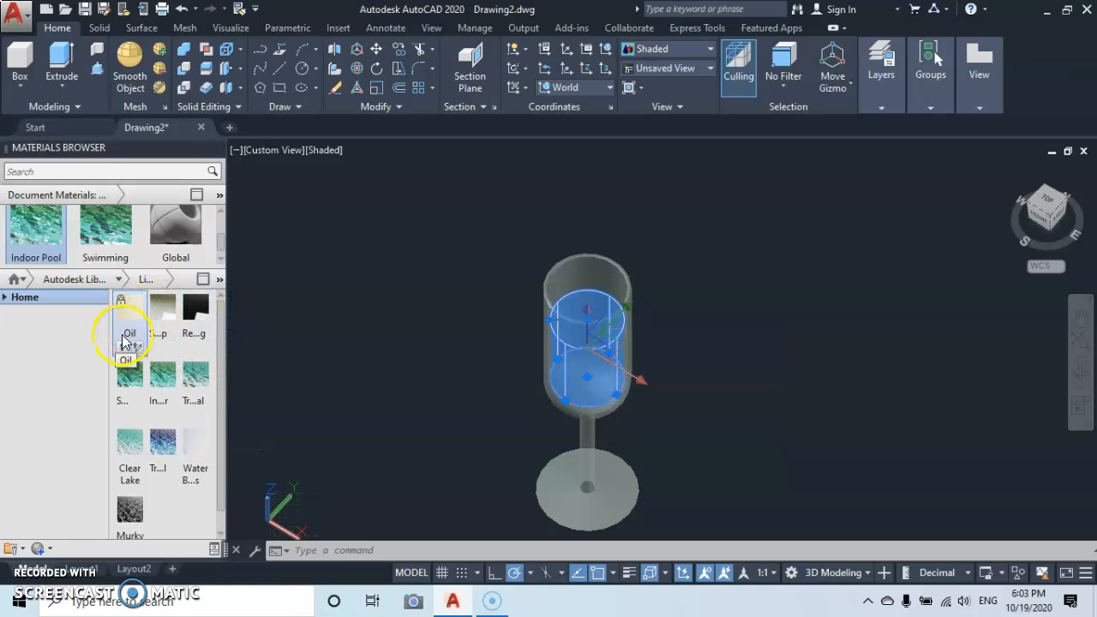
left_click(123, 350)
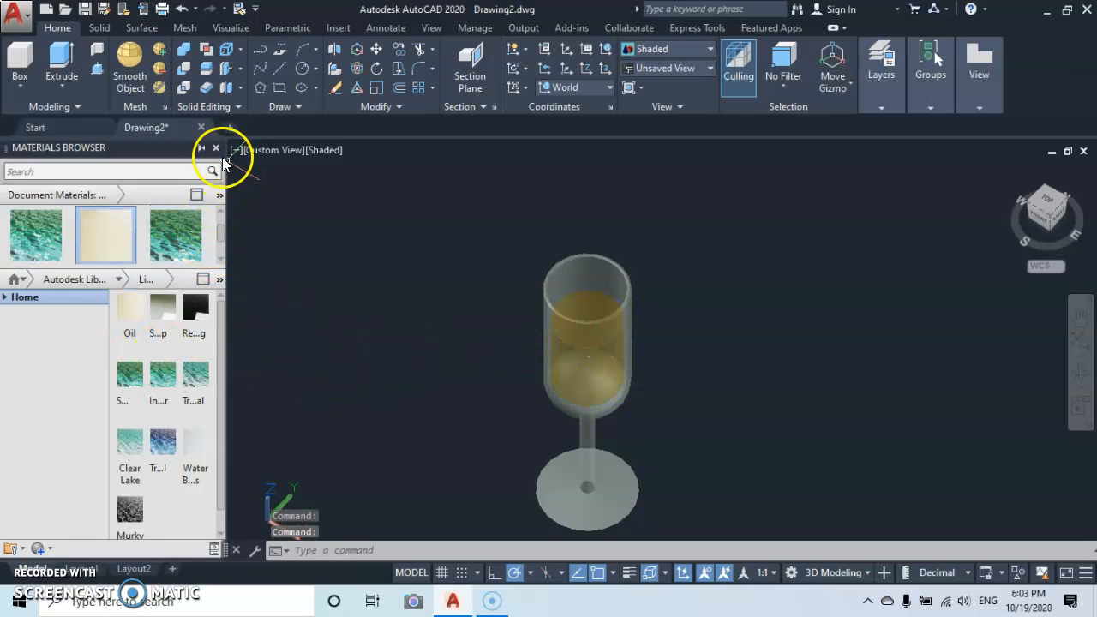
left_click(216, 148)
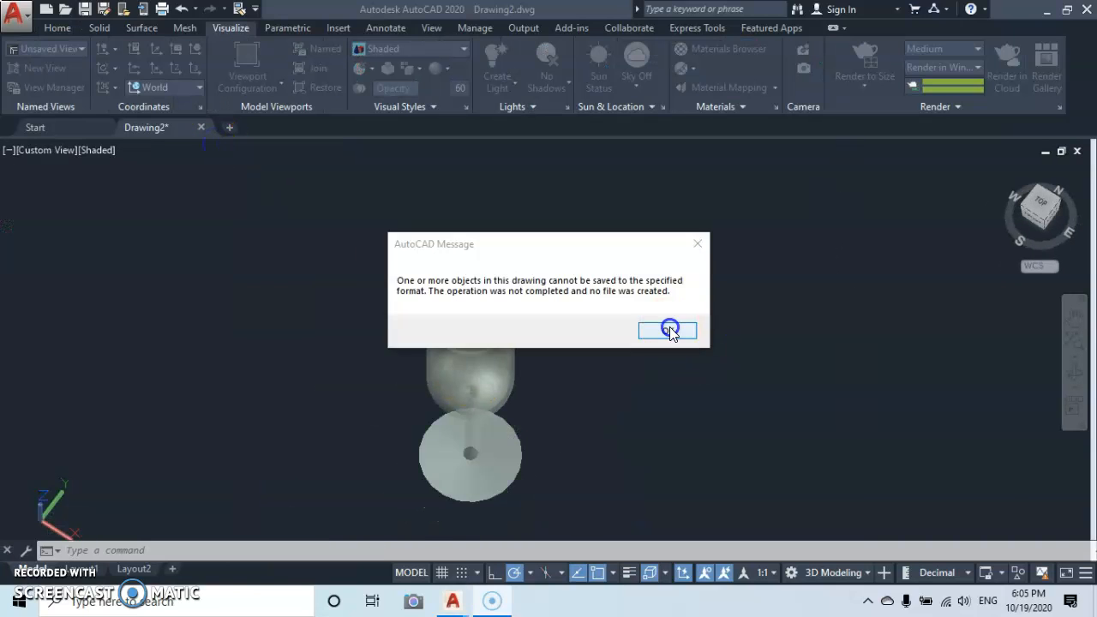
- Dismiss the message box and orbit around the filled glass to examine it from the side
left_click(661, 329)
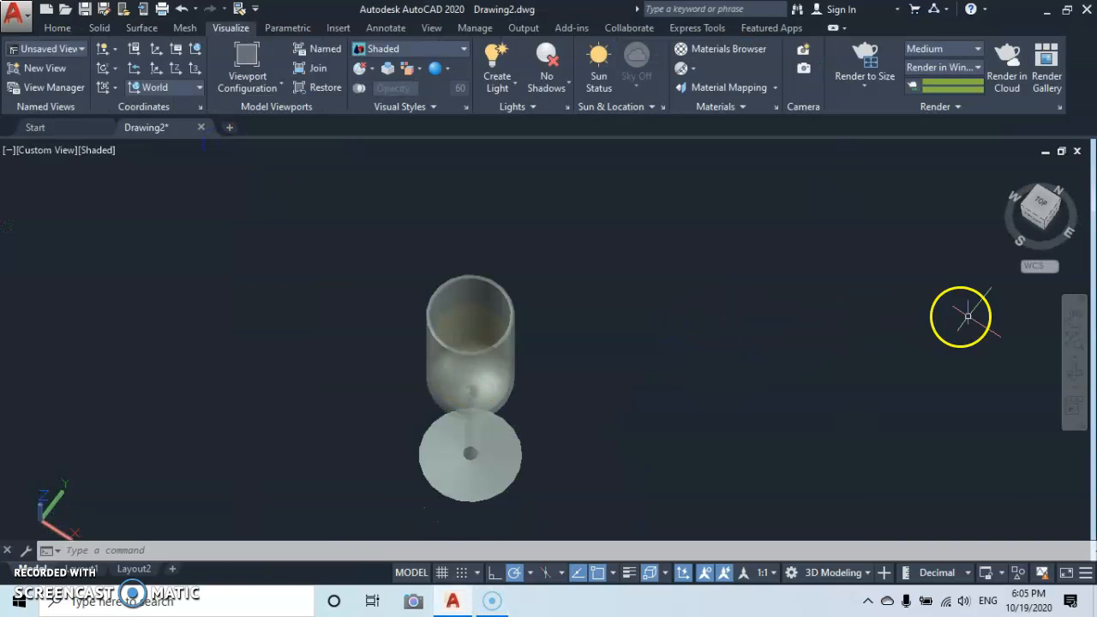
left_click(1073, 374)
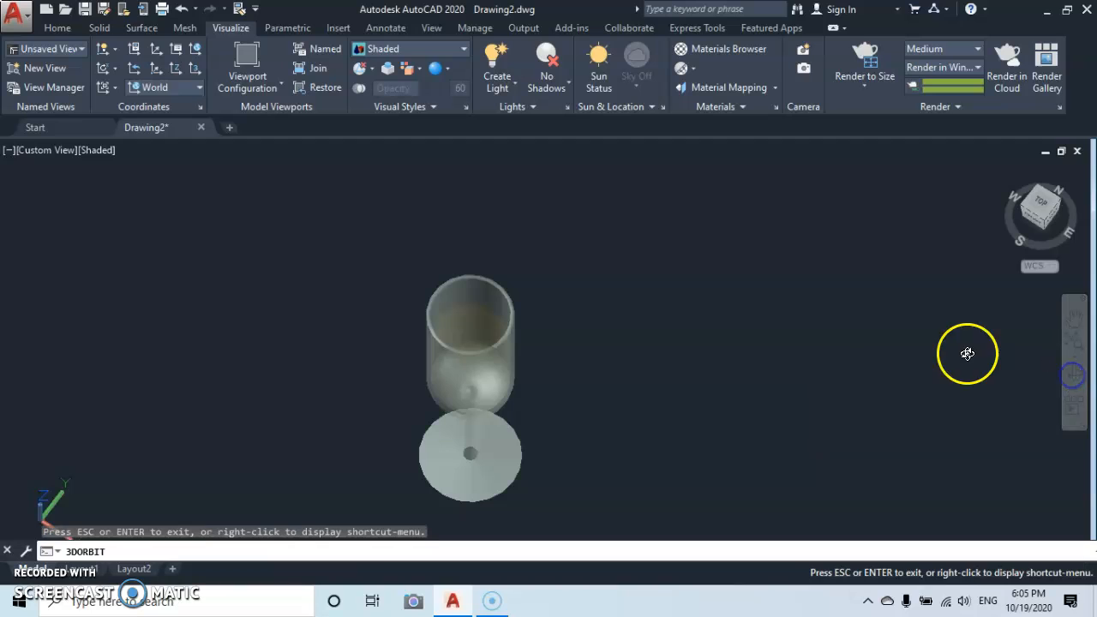
left_click_drag(542, 353, 625, 352)
left_click_drag(553, 348, 517, 344)
key("Escape")
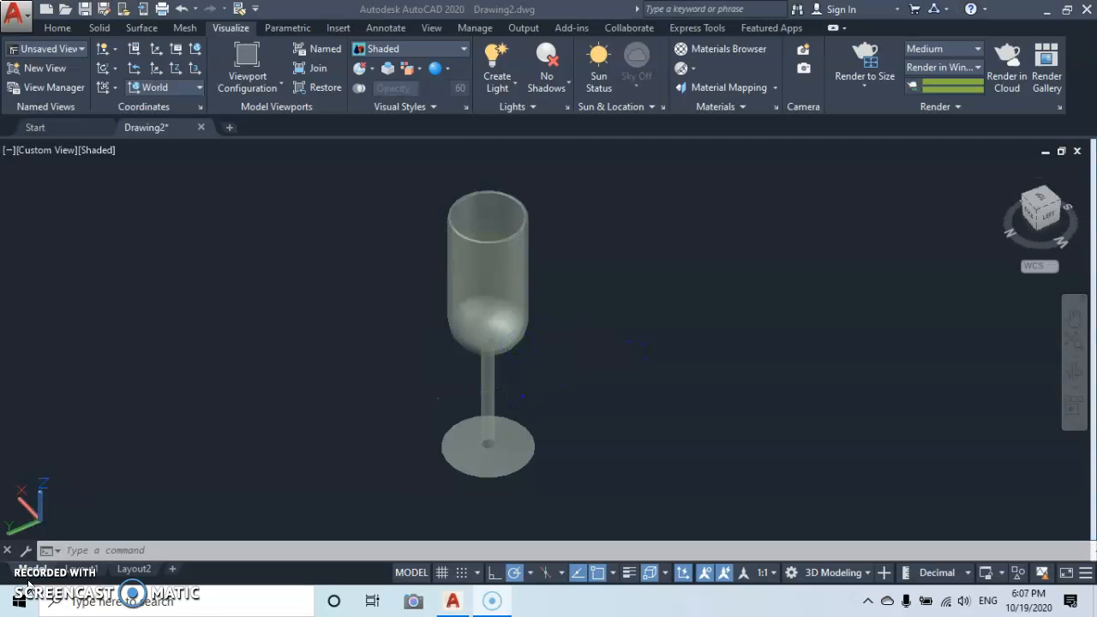